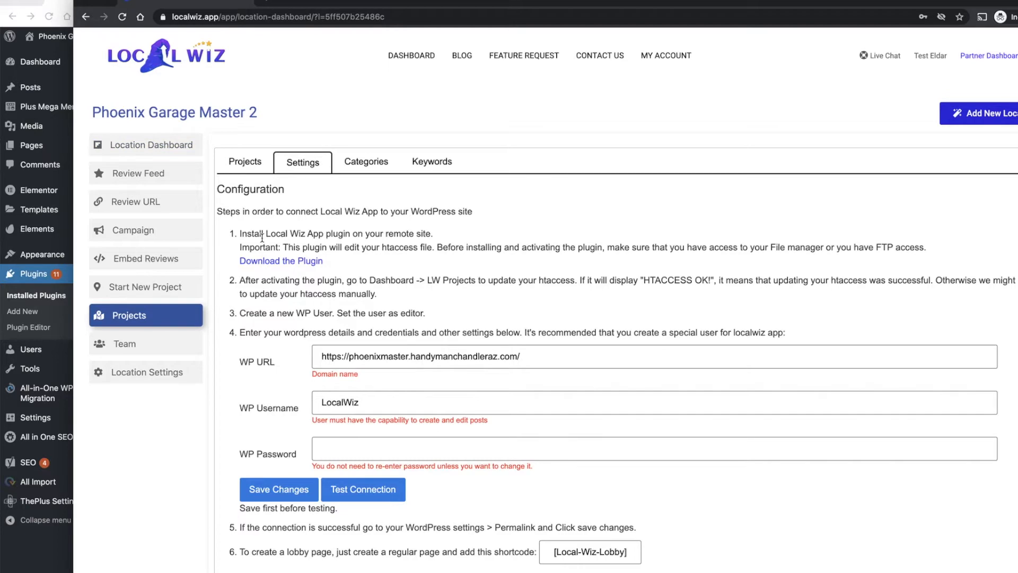
Download the Local Wiz App plugin, then switch to the WordPress admin and open the page for adding a new plugin.
{"action": "left_click", "coordinate": [316, 262]}
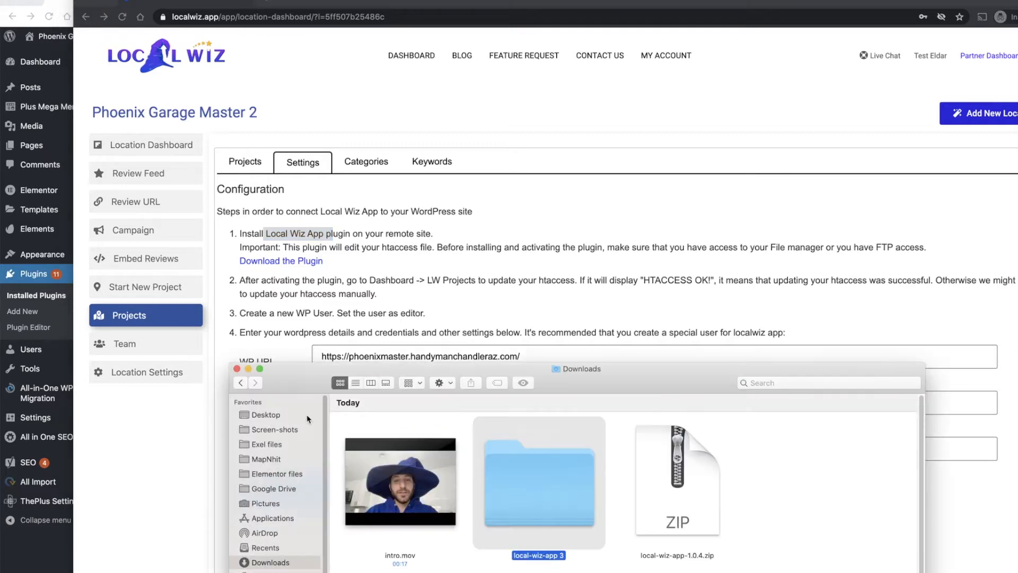
{"action": "left_click", "coordinate": [237, 369]}
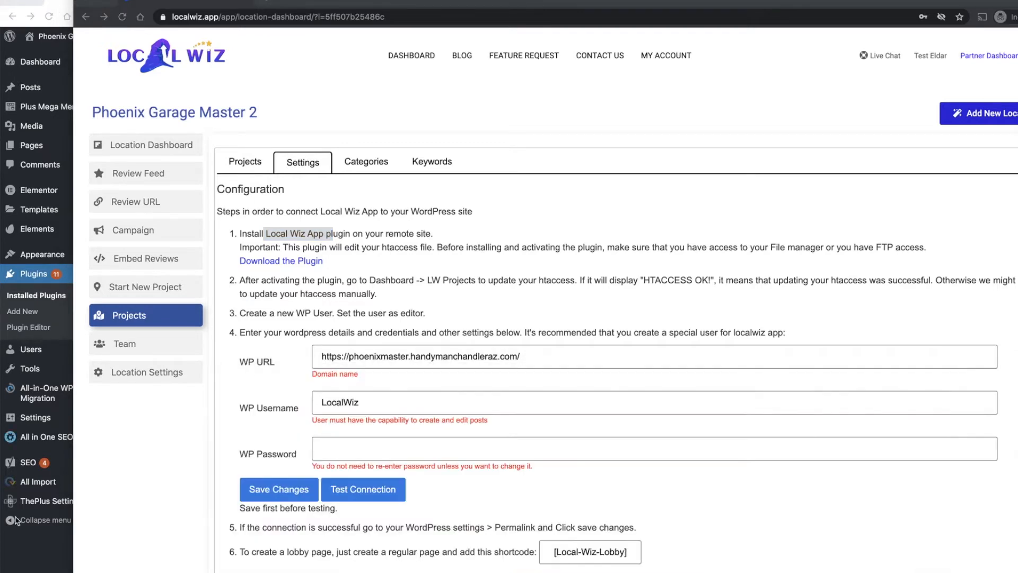
{"action": "left_click", "coordinate": [26, 565]}
{"action": "scroll", "coordinate": [260, 334], "scroll_direction": "up", "scroll_amount": 15}
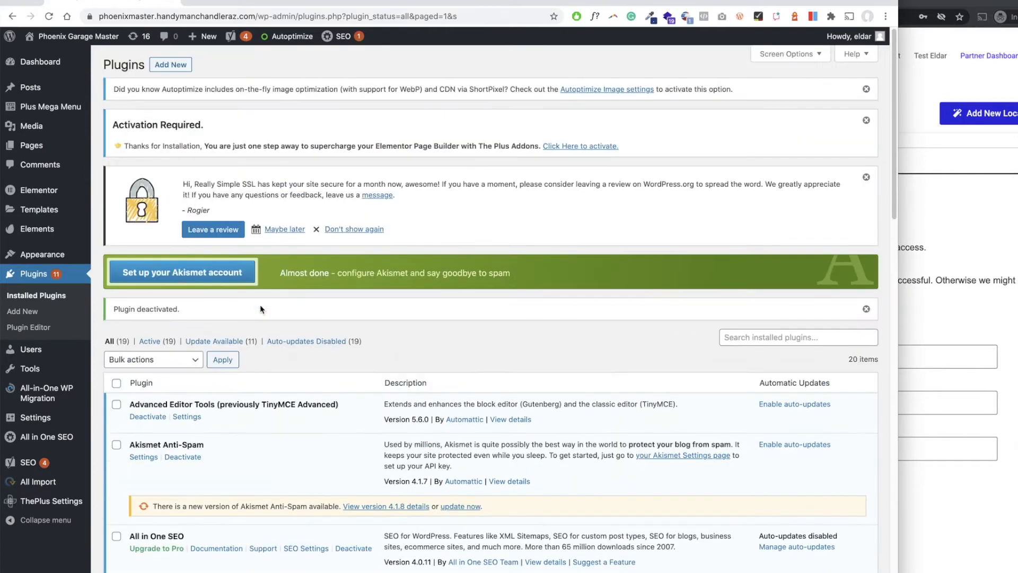
{"action": "left_click", "coordinate": [179, 65]}
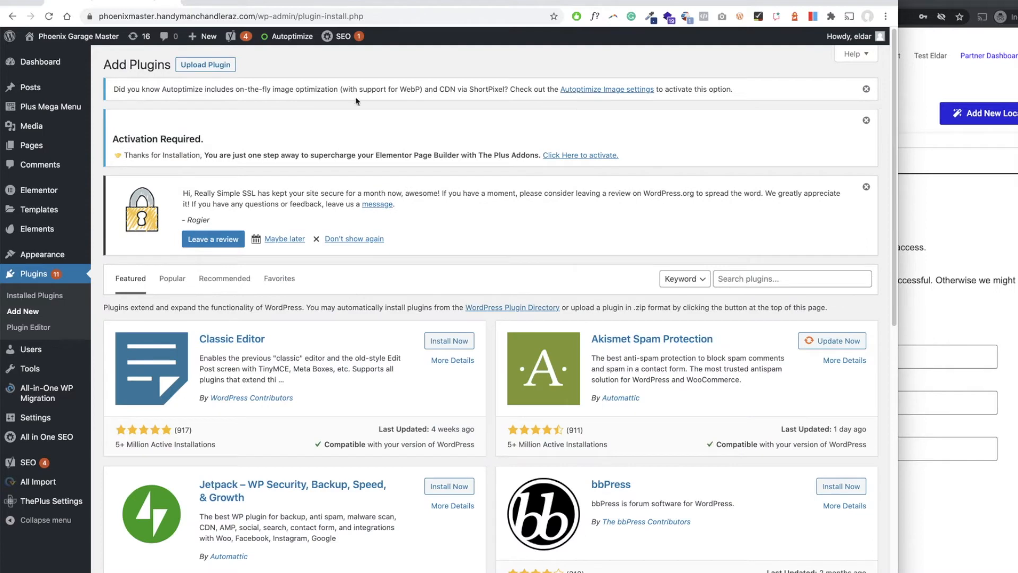
Upload local-wiz-app-1.0.4.zip from the Downloads folder, install it as a plugin and activate it.
{"action": "left_click", "coordinate": [223, 68]}
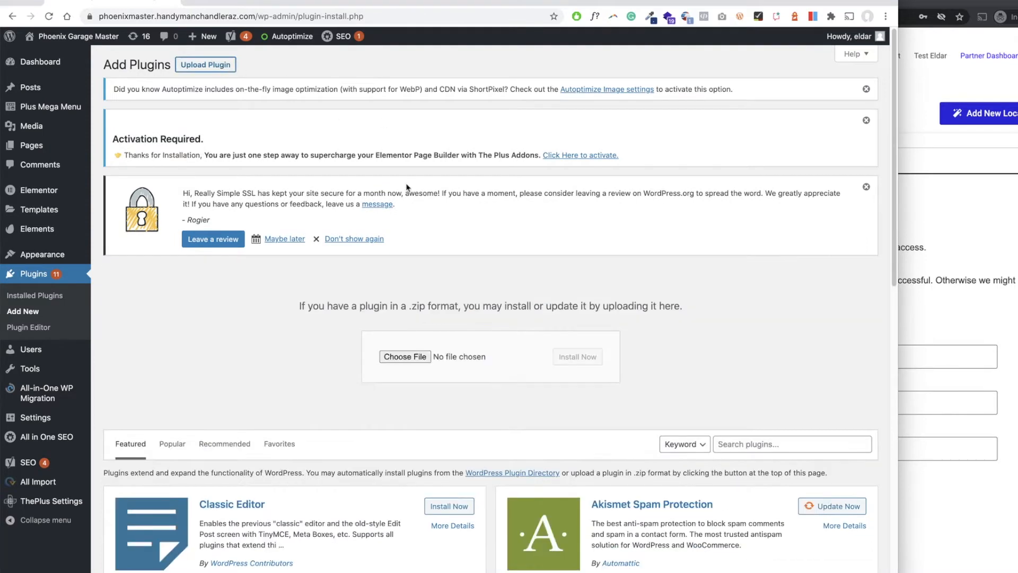
{"action": "left_click", "coordinate": [415, 357]}
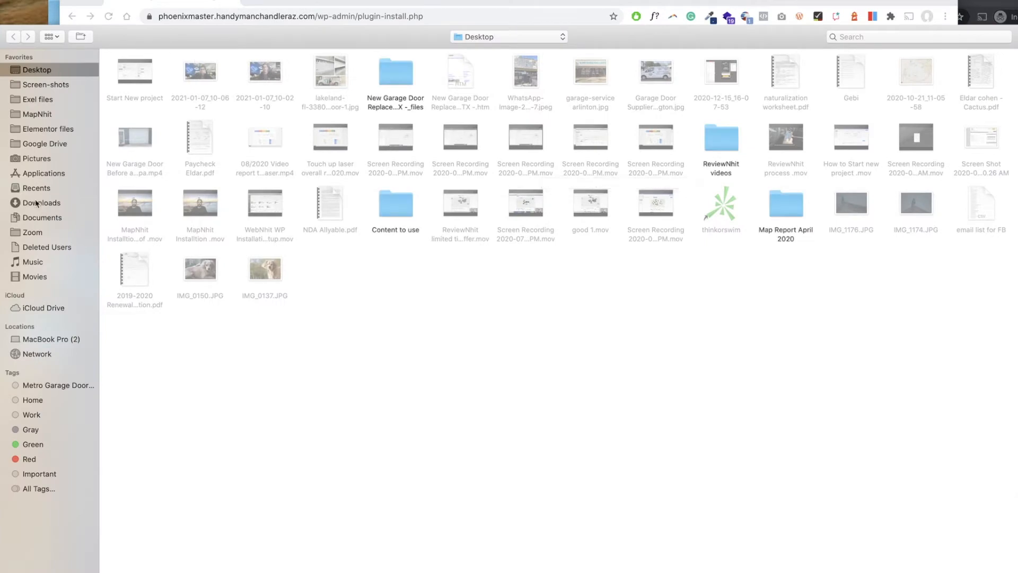
{"action": "left_click", "coordinate": [38, 203]}
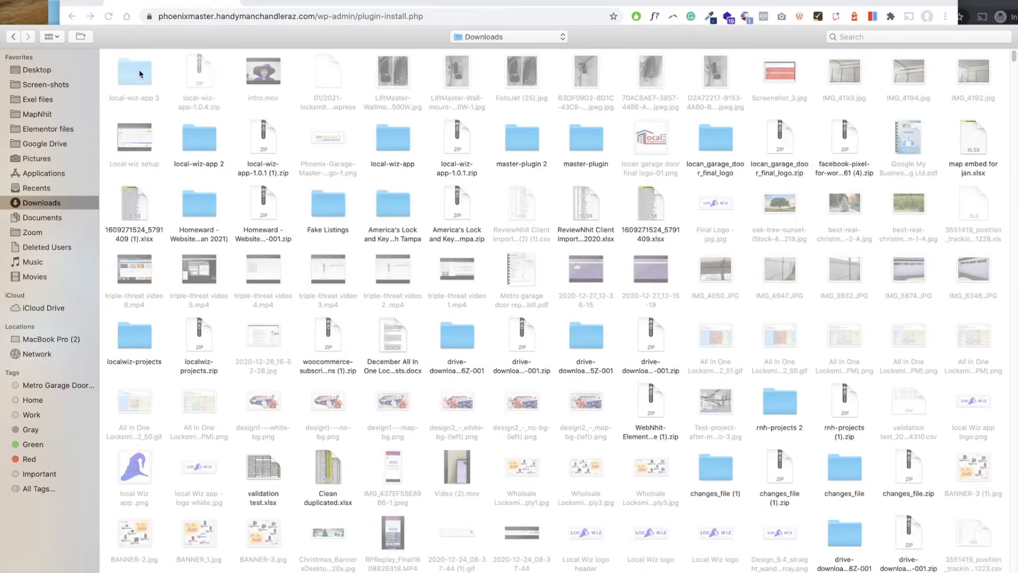
{"action": "double_click", "coordinate": [197, 76]}
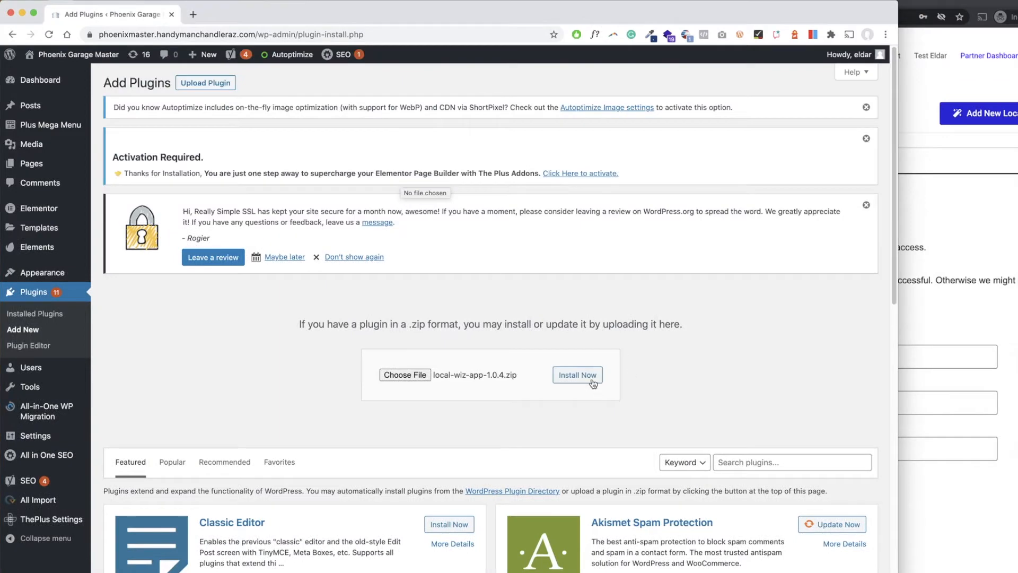
{"action": "left_click", "coordinate": [604, 371]}
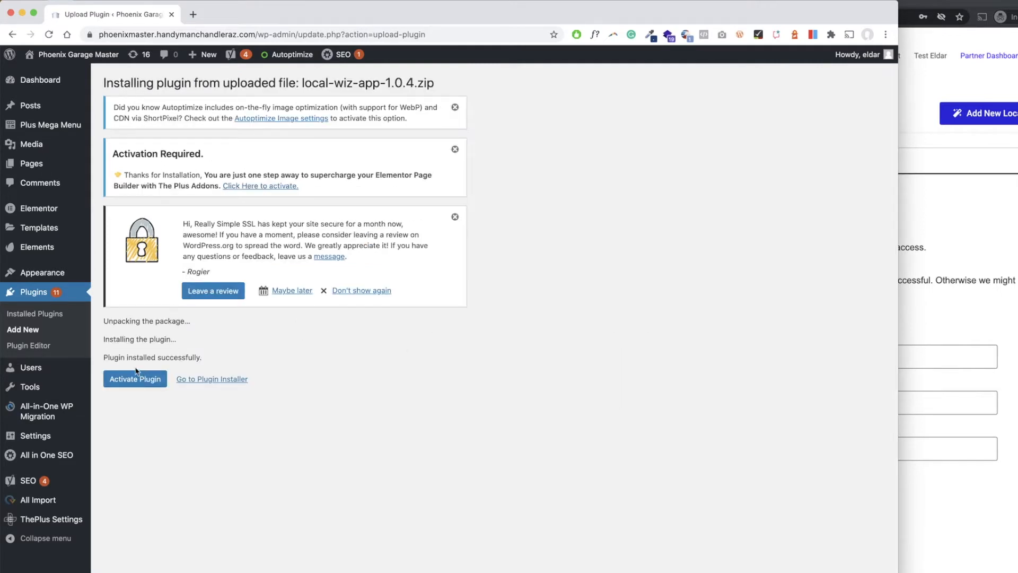
{"action": "left_click", "coordinate": [133, 387]}
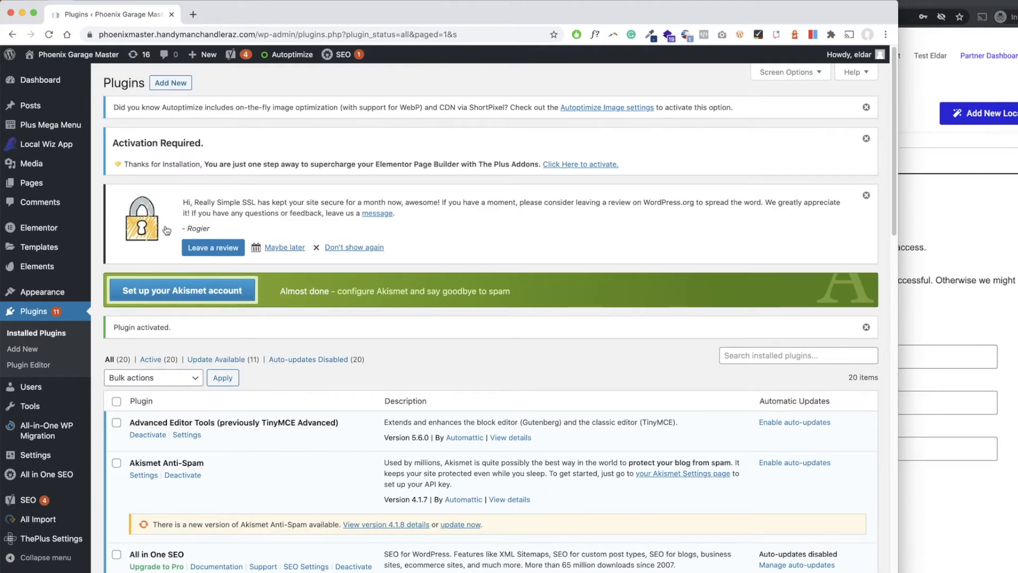
Open the settings page of the Local Wiz App plugin in WordPress and check the htaccess status.
{"action": "mouse_move", "coordinate": [82, 165]}
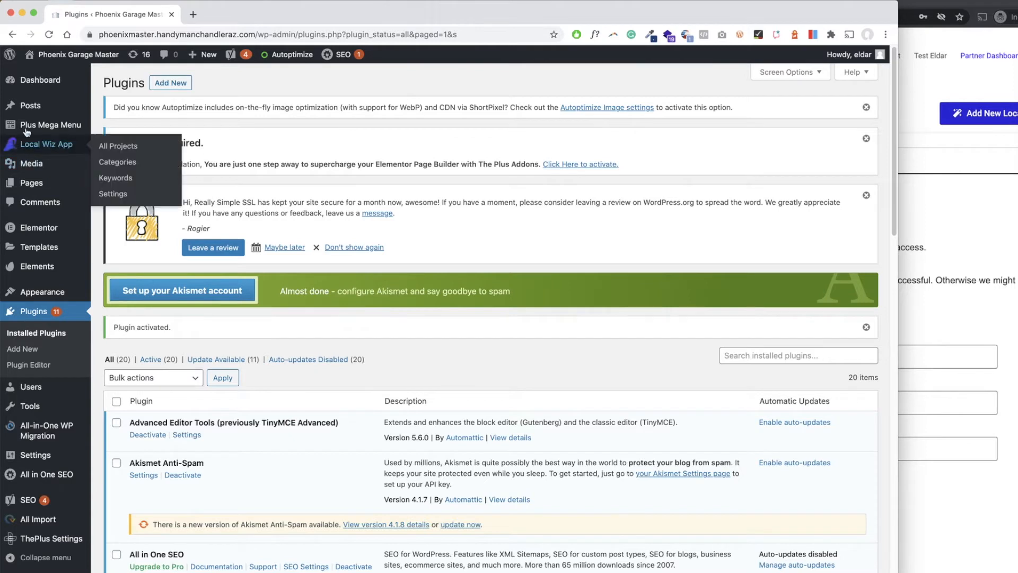
{"action": "mouse_move", "coordinate": [30, 147]}
{"action": "left_click", "coordinate": [45, 150]}
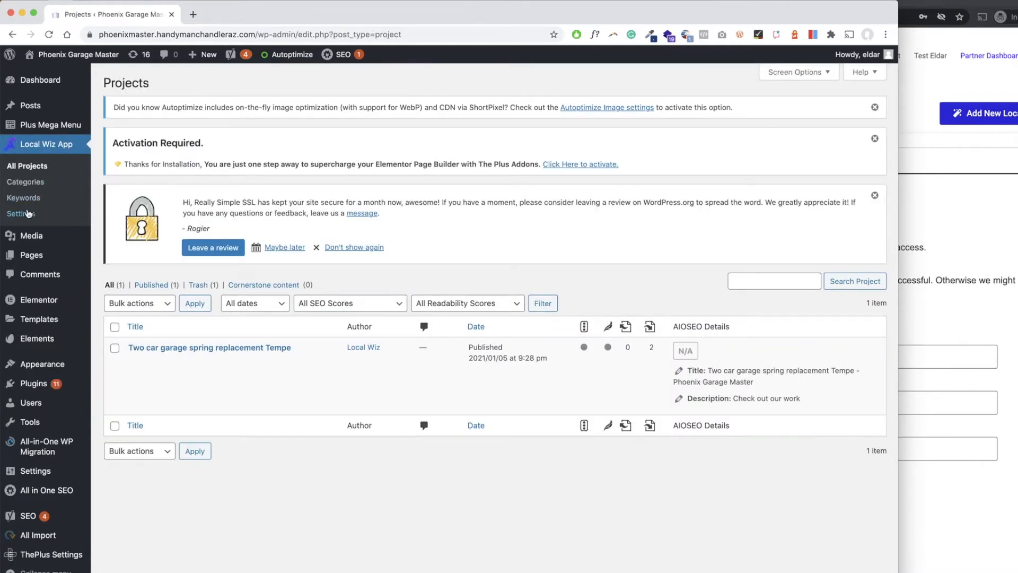
{"action": "left_click", "coordinate": [27, 213]}
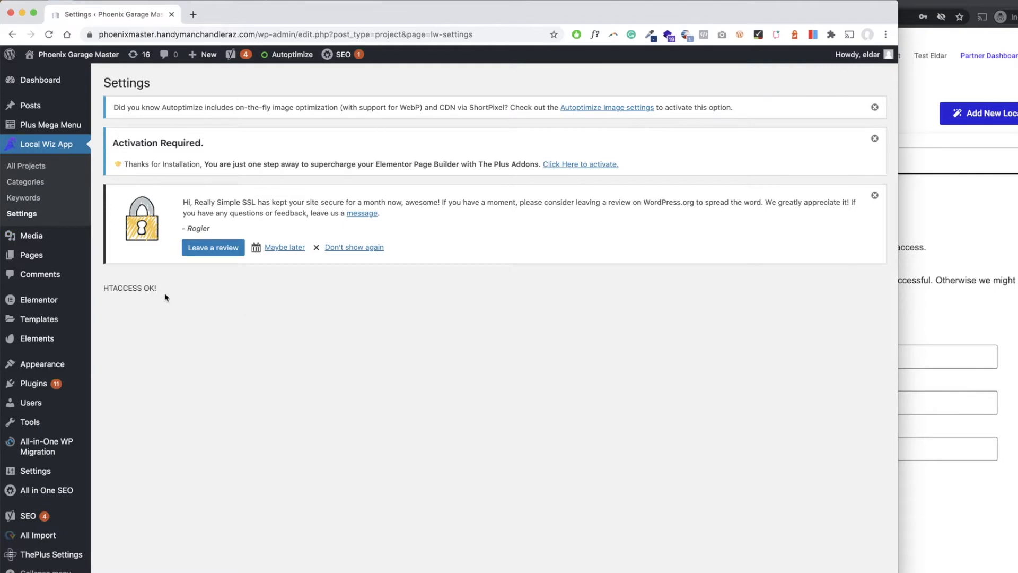
{"action": "left_click_drag", "start_coordinate": [101, 287], "coordinate": [185, 295]}
Return to the Local Wiz configuration page and review the instructions on htaccess and creating a WP user.
{"action": "left_click", "coordinate": [905, 99]}
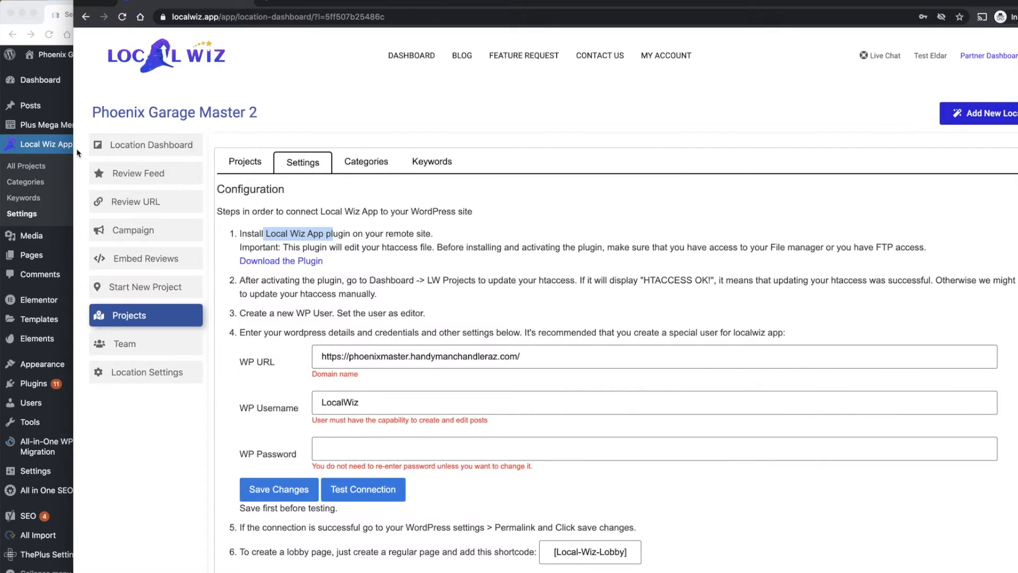
{"action": "left_click", "coordinate": [388, 284]}
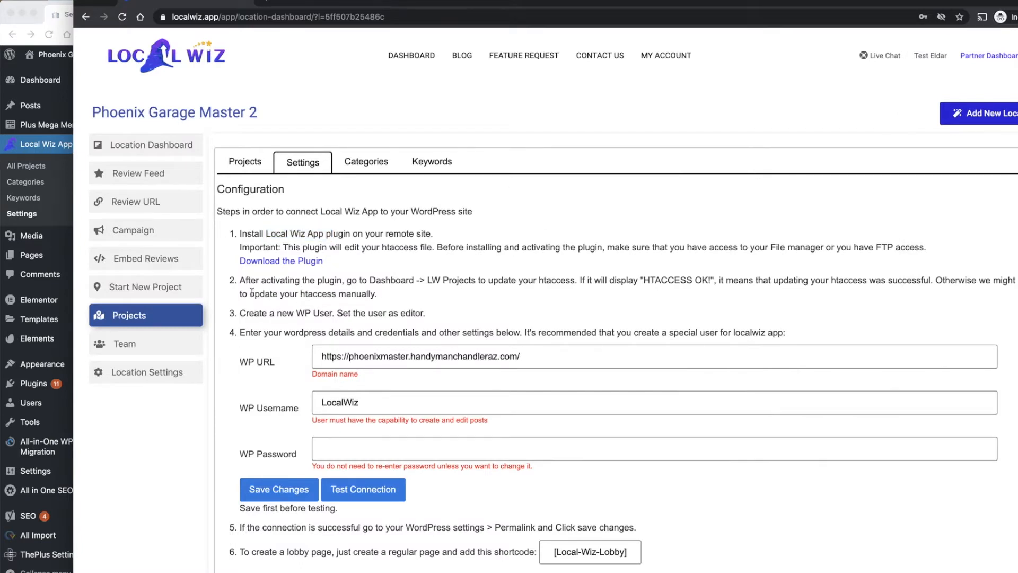
{"action": "left_click_drag", "start_coordinate": [240, 281], "coordinate": [275, 277]}
{"action": "left_click_drag", "start_coordinate": [240, 310], "coordinate": [343, 314]}
{"action": "left_click", "coordinate": [307, 316]}
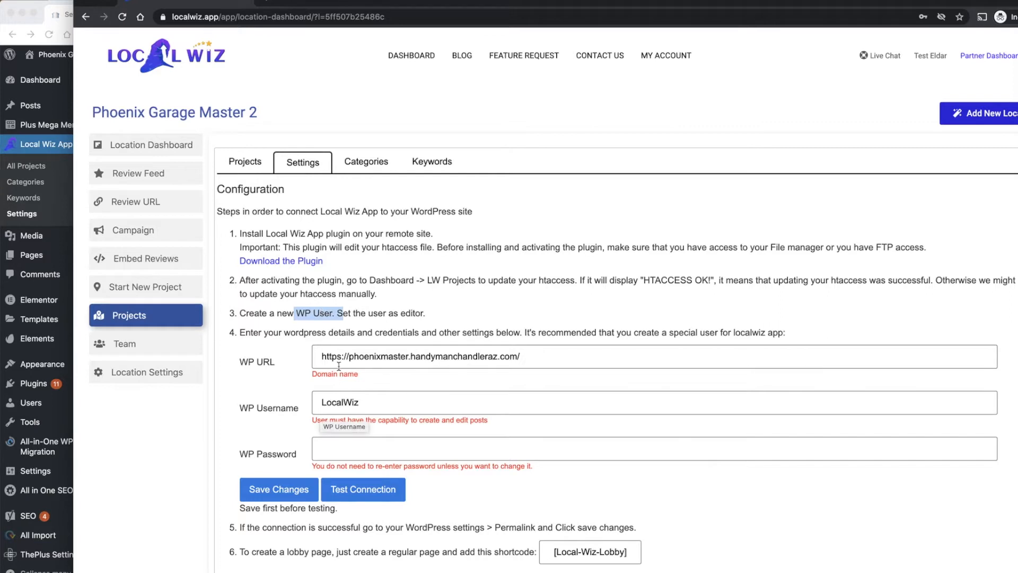
Open the WordPress users list and check the role assigned to the LocalWiz user.
{"action": "left_click", "coordinate": [59, 400]}
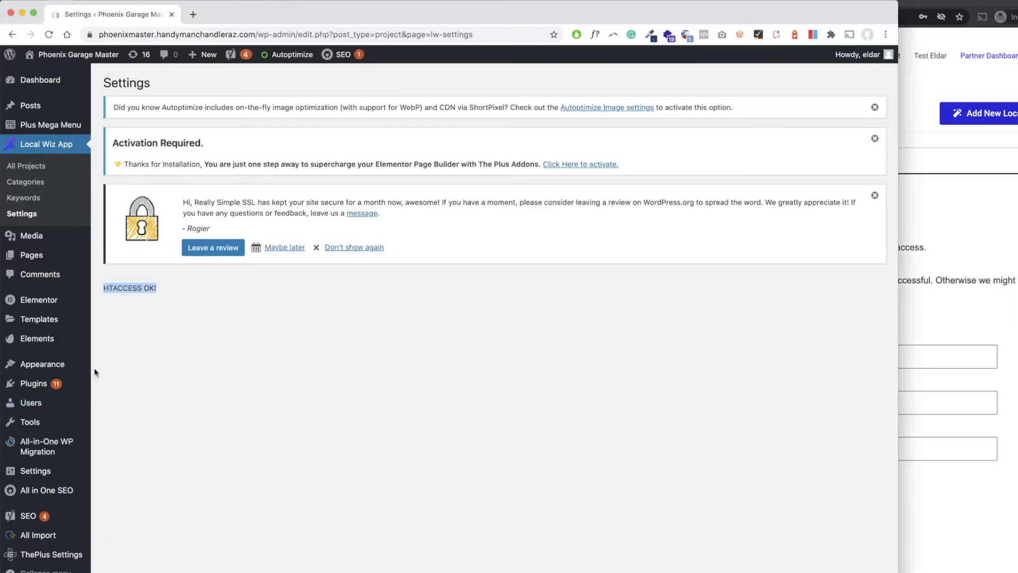
{"action": "left_click", "coordinate": [35, 406]}
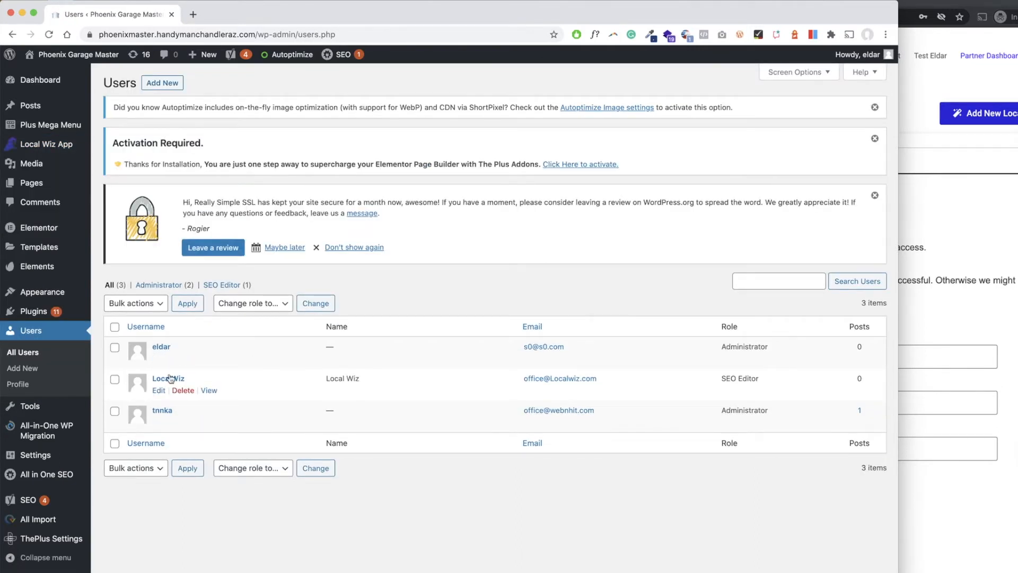
{"action": "triple_click", "coordinate": [741, 373]}
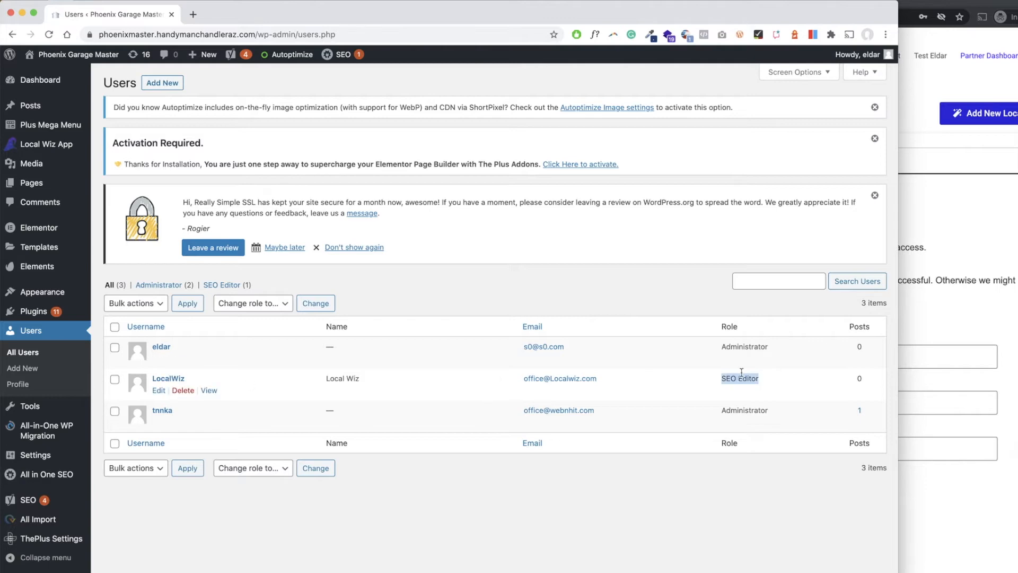
Test the WordPress connection in the Local Wiz configuration without re-entering the password, and close the result message.
{"action": "left_click", "coordinate": [933, 284]}
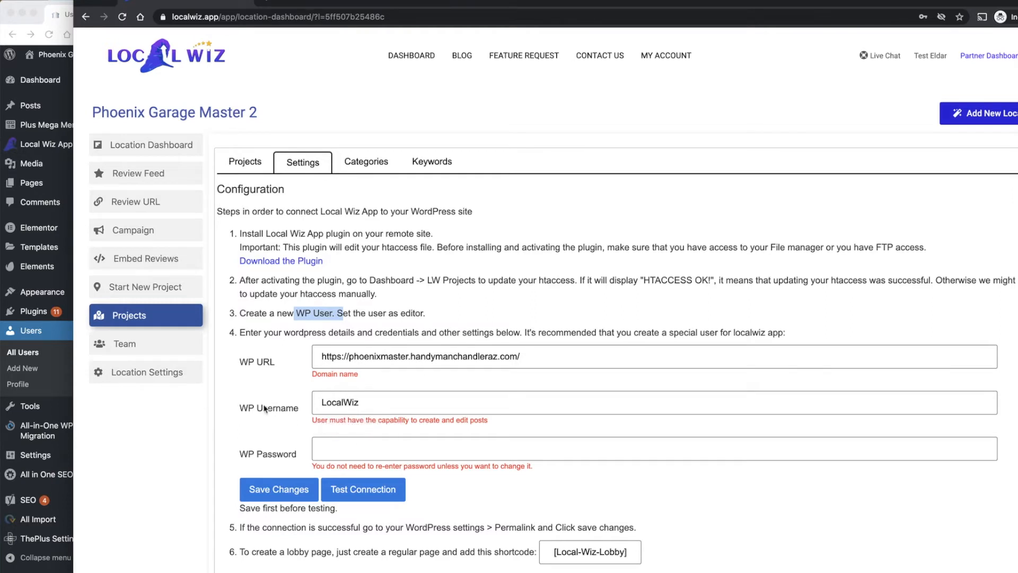
{"action": "left_click", "coordinate": [358, 451]}
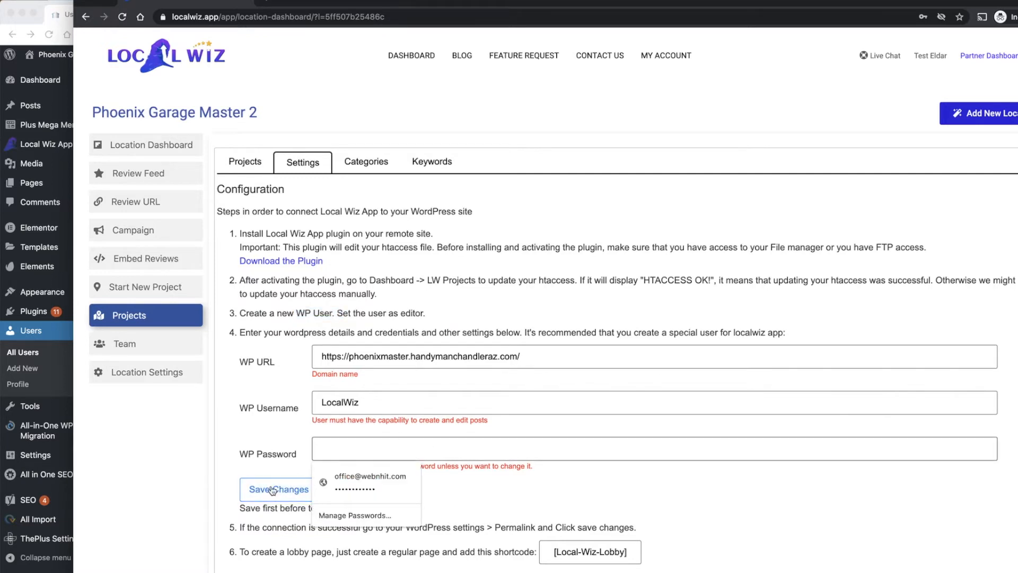
{"action": "left_click", "coordinate": [240, 416]}
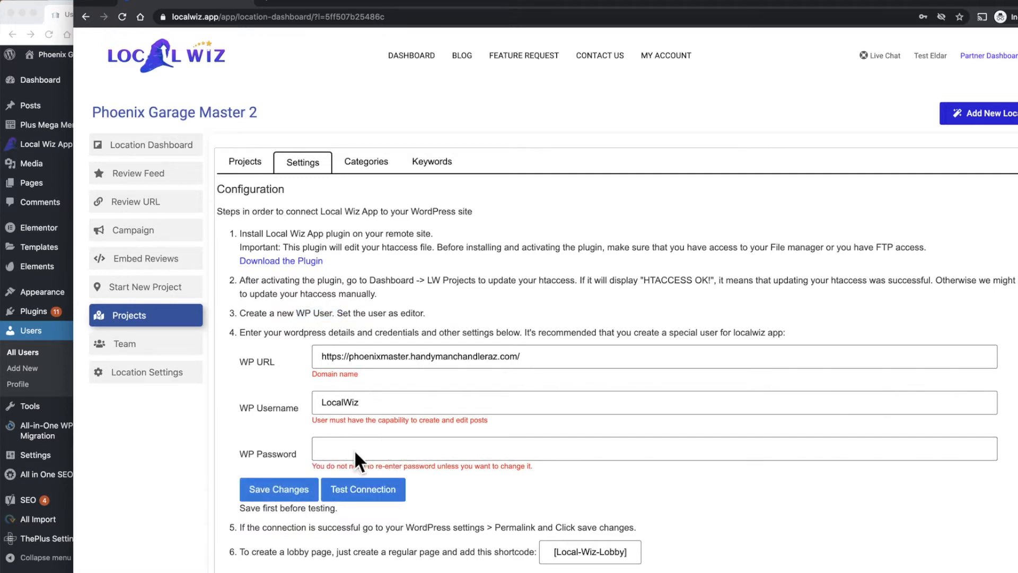
{"action": "left_click", "coordinate": [395, 491]}
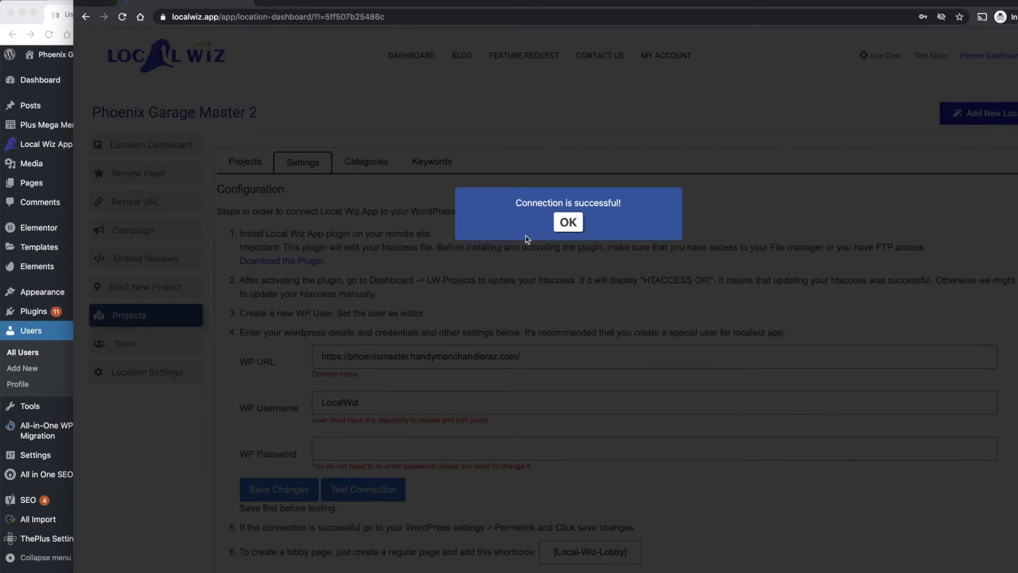
{"action": "left_click_drag", "start_coordinate": [521, 204], "coordinate": [610, 205]}
{"action": "left_click", "coordinate": [575, 226]}
Follow configuration step 5 by re-saving the WordPress permalink settings with the Post name structure.
{"action": "scroll", "coordinate": [525, 497], "scroll_direction": "down", "scroll_amount": 1}
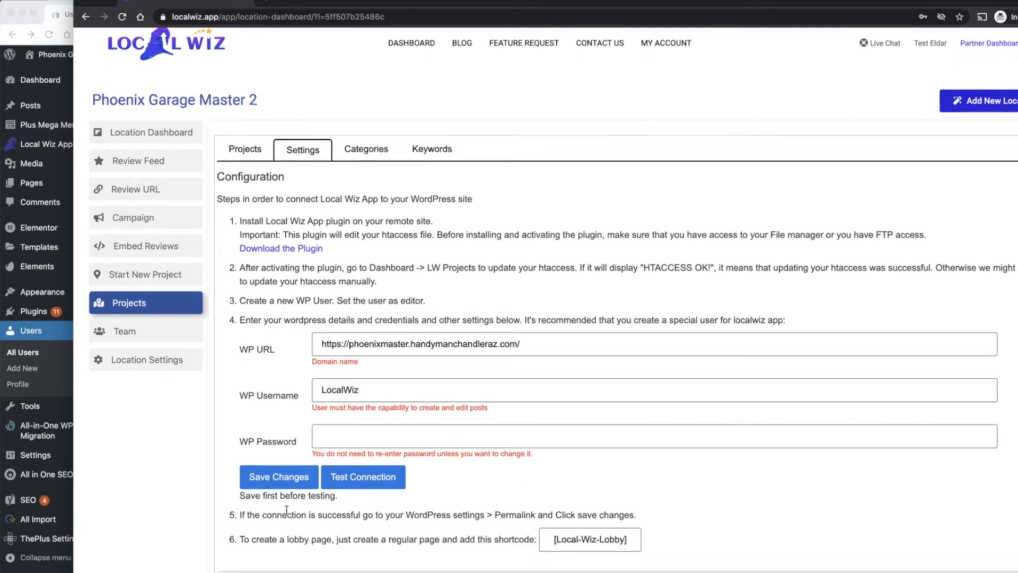
{"action": "left_click_drag", "start_coordinate": [524, 516], "coordinate": [480, 515]}
{"action": "left_click", "coordinate": [34, 464]}
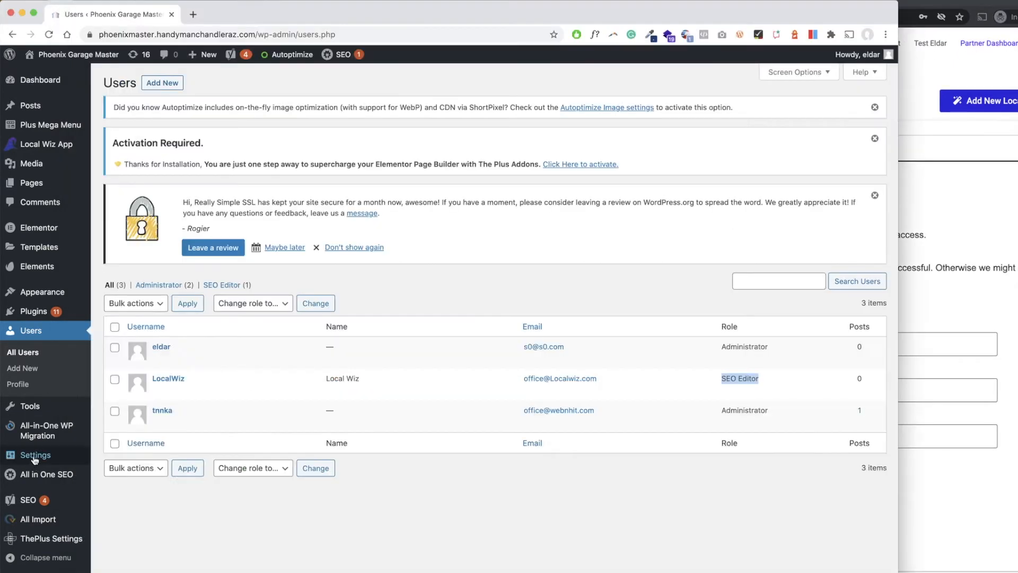
{"action": "left_click", "coordinate": [33, 456]}
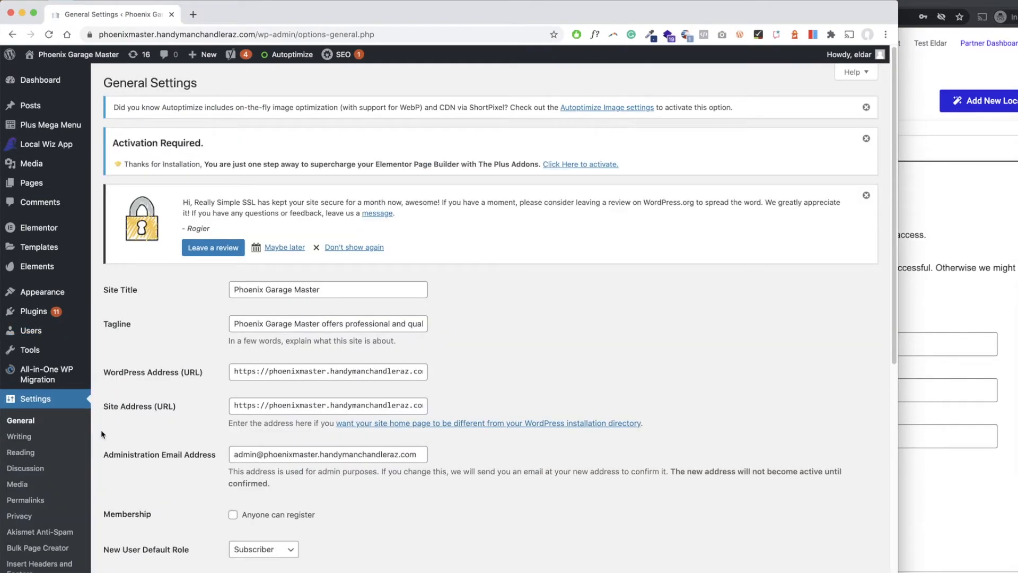
{"action": "left_click", "coordinate": [32, 503]}
{"action": "scroll", "coordinate": [307, 382], "scroll_direction": "down", "scroll_amount": 3}
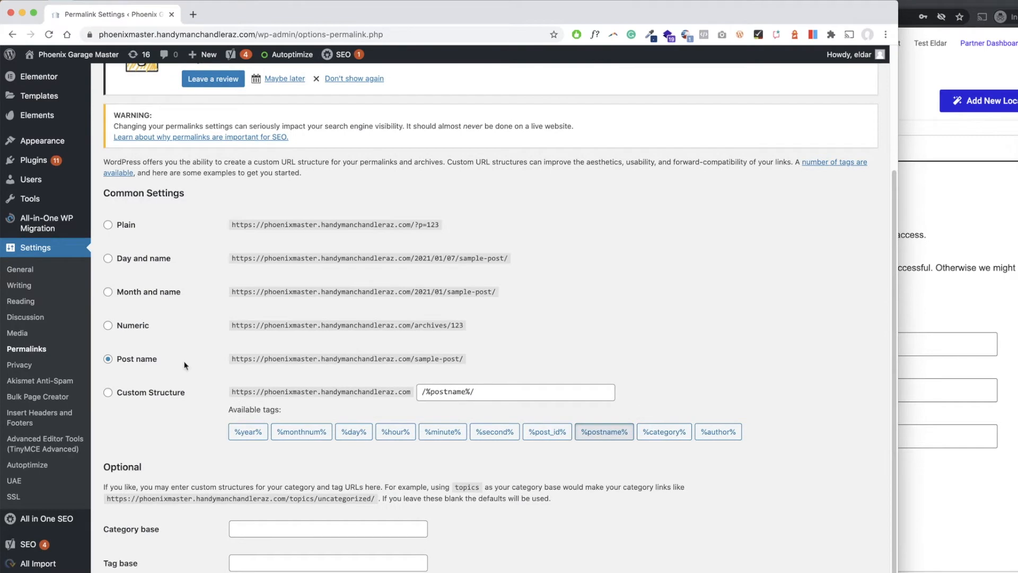
{"action": "scroll", "coordinate": [185, 470], "scroll_direction": "down", "scroll_amount": 1}
{"action": "left_click", "coordinate": [138, 559]}
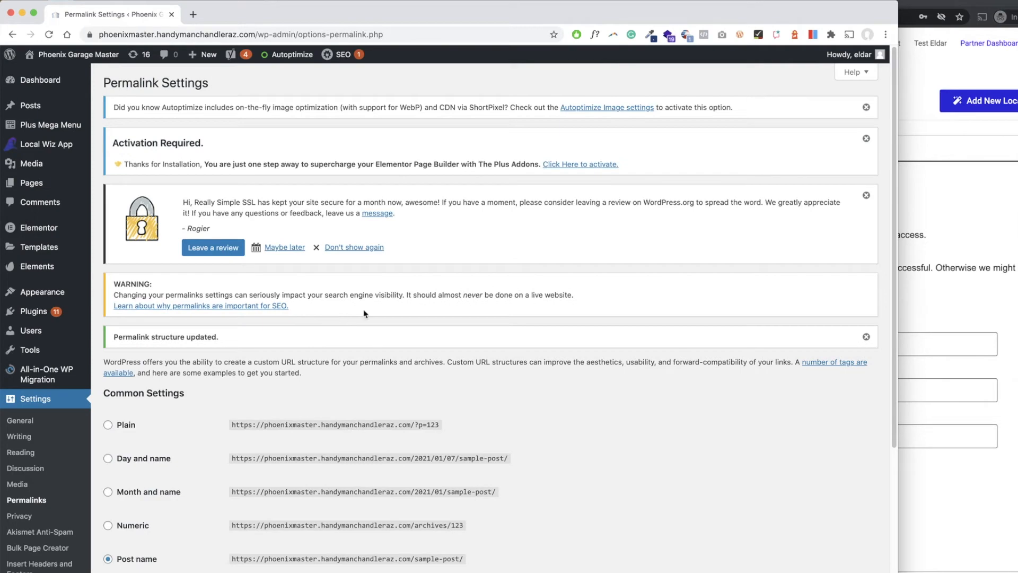
Return to the Local Wiz configuration and select the [Local-Wiz-Lobby] shortcode in the lobby page instruction.
{"action": "left_click", "coordinate": [957, 187]}
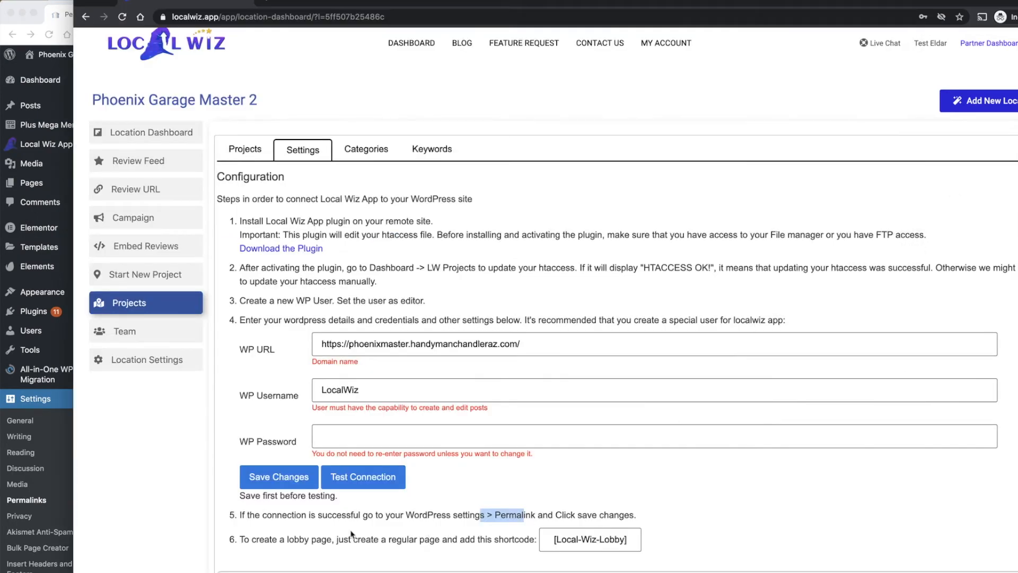
{"action": "left_click_drag", "start_coordinate": [247, 541], "coordinate": [307, 542]}
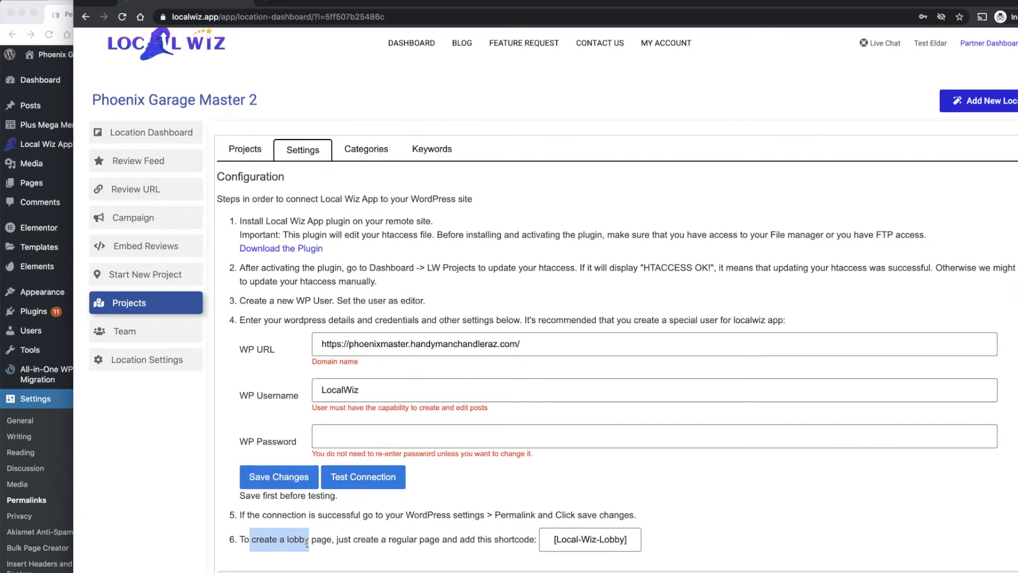
{"action": "triple_click", "coordinate": [571, 538]}
{"action": "key", "text": "super+c"}
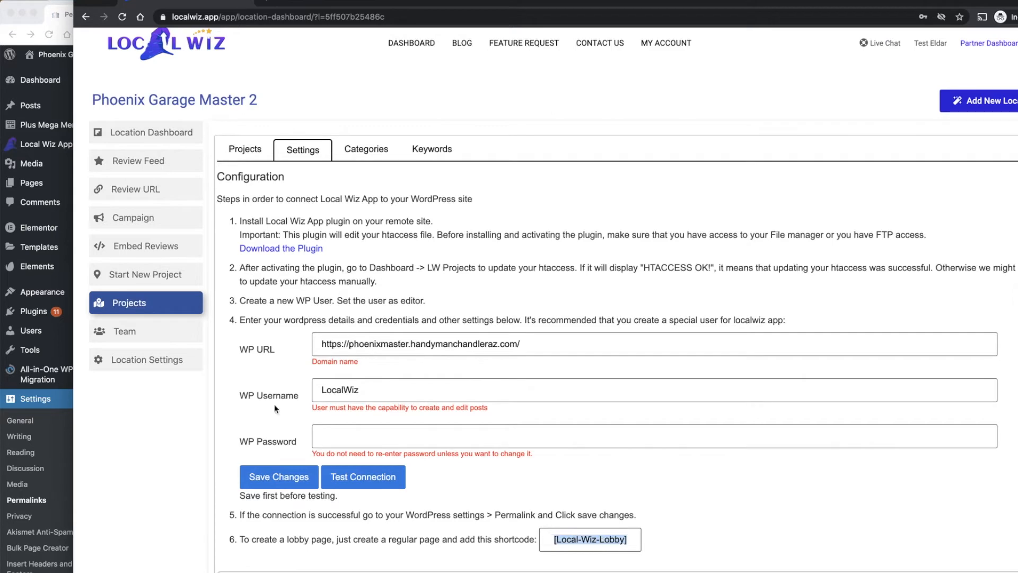
Create a new WordPress page titled "Our Work 3" and publish it.
{"action": "left_click", "coordinate": [38, 184]}
{"action": "left_click", "coordinate": [36, 184]}
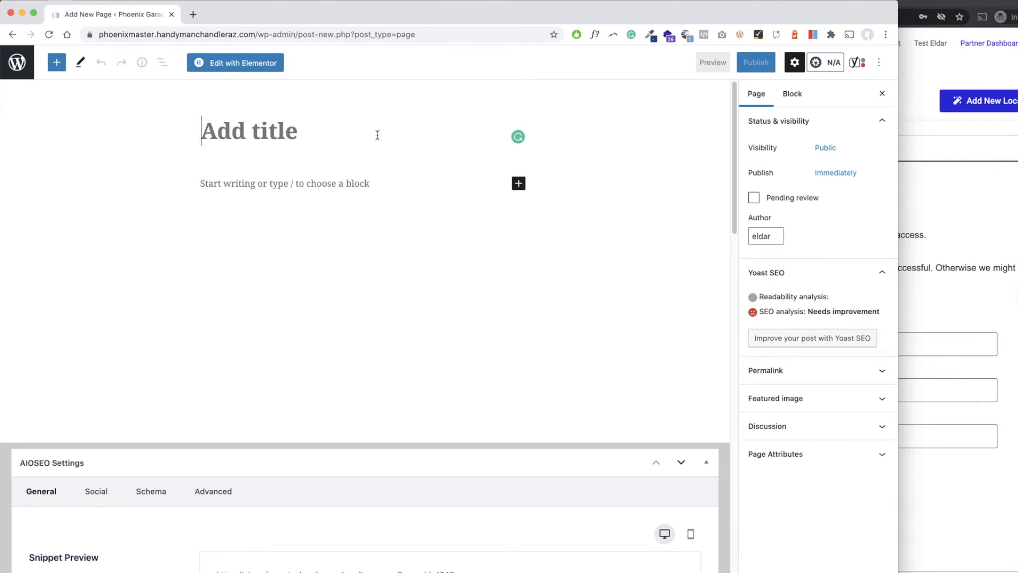
{"action": "type", "text": "Our "}
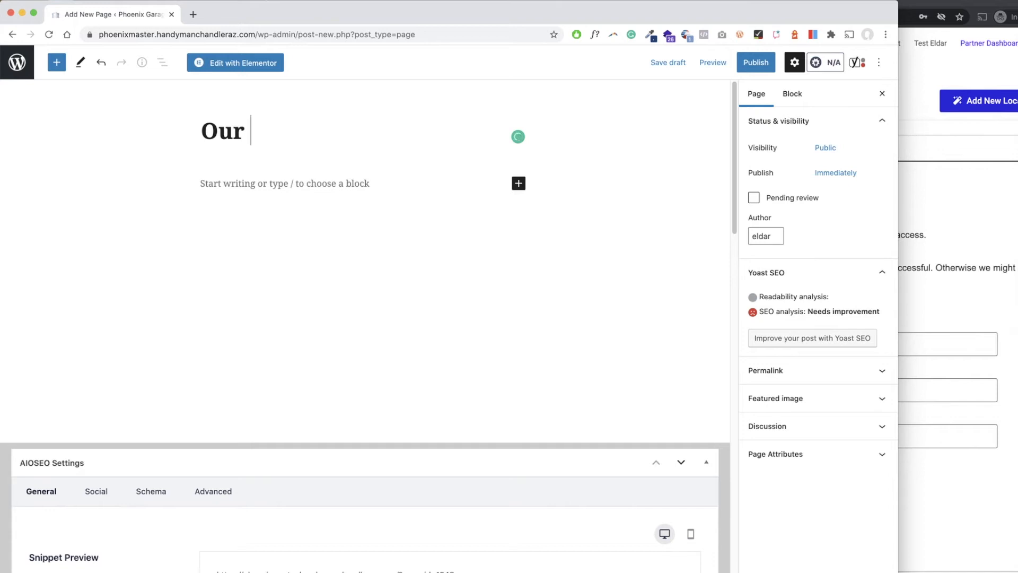
{"action": "type", "text": "Work"}
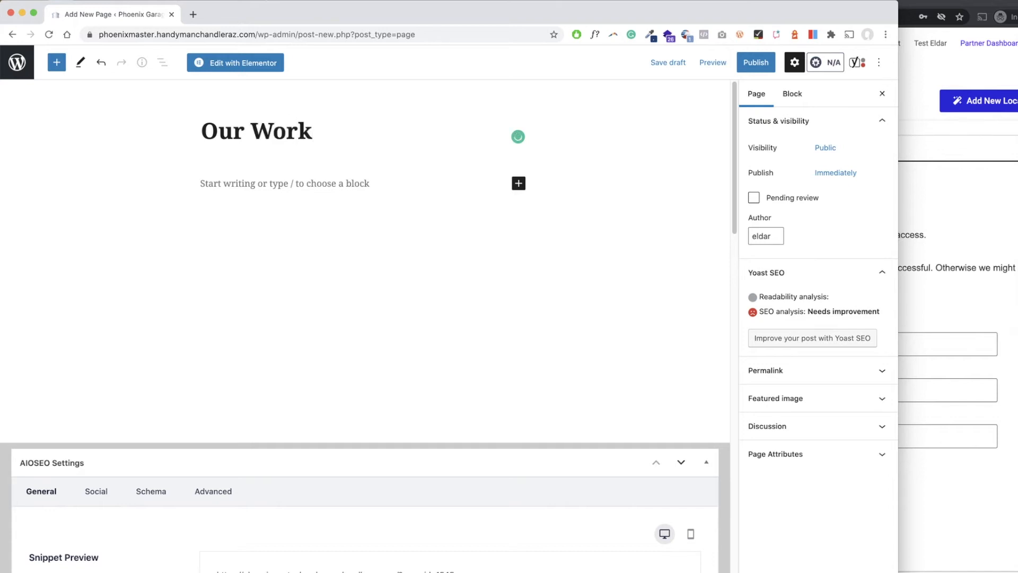
{"action": "type", "text": " 3"}
{"action": "left_click", "coordinate": [756, 62]}
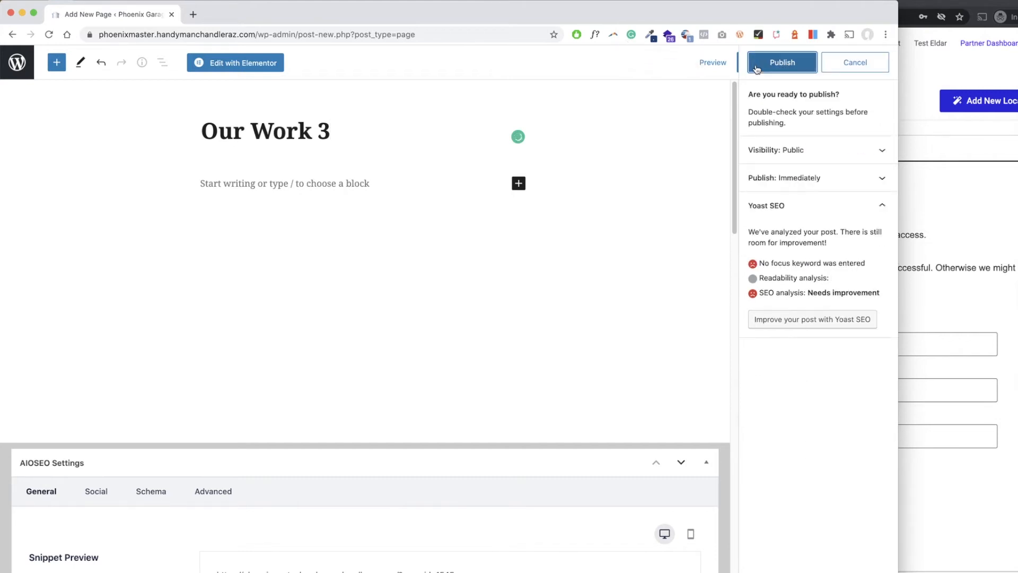
{"action": "left_click", "coordinate": [783, 63]}
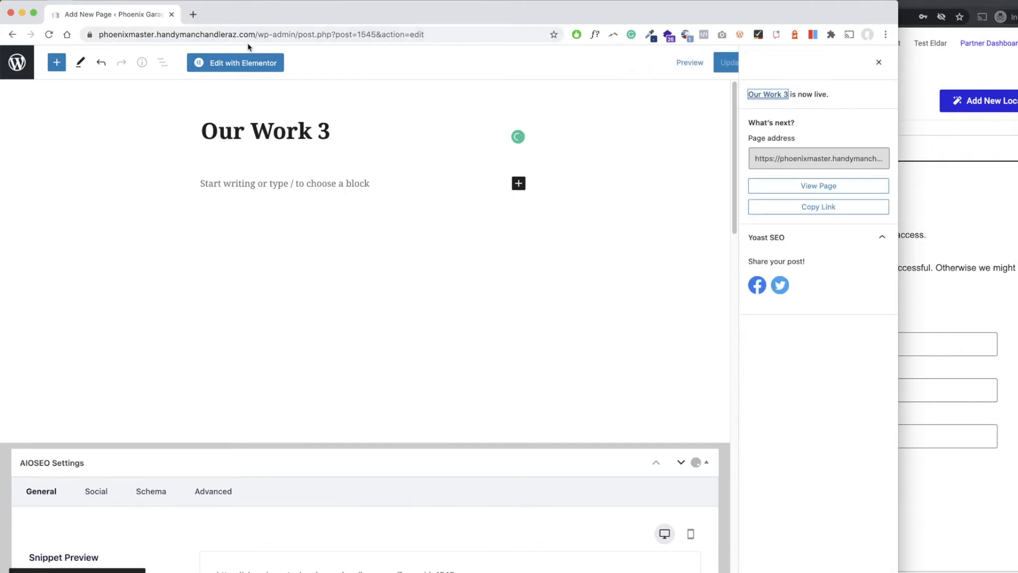
Edit the Our Work 3 page with Elementor, adding a Shortcode widget that contains [Local-Wiz-Lobby], and apply the change.
{"action": "left_click", "coordinate": [240, 68]}
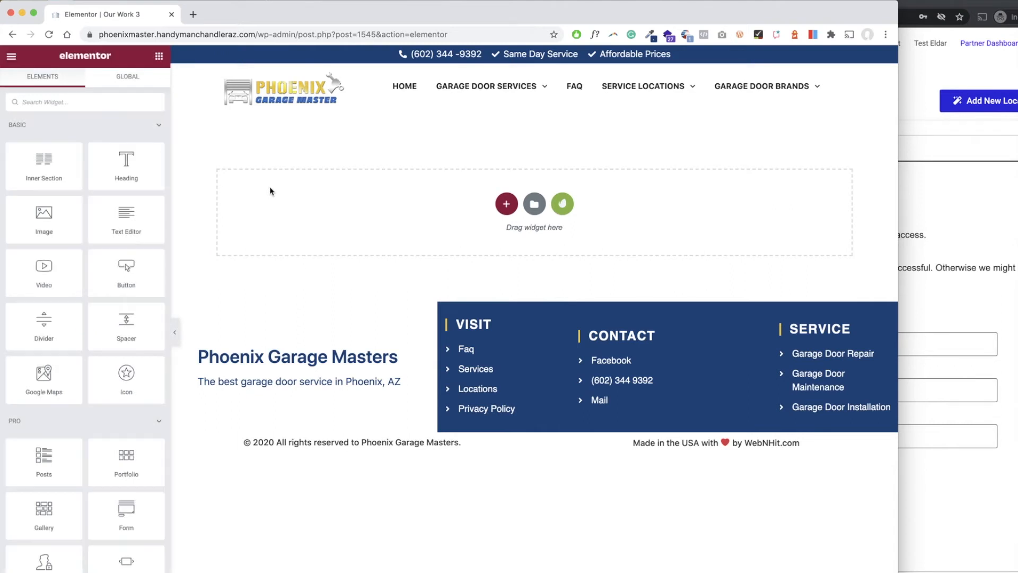
{"action": "left_click", "coordinate": [125, 98]}
{"action": "type", "text": "shor"}
{"action": "left_click_drag", "start_coordinate": [69, 133], "coordinate": [382, 181]}
{"action": "key", "text": "super+v"}
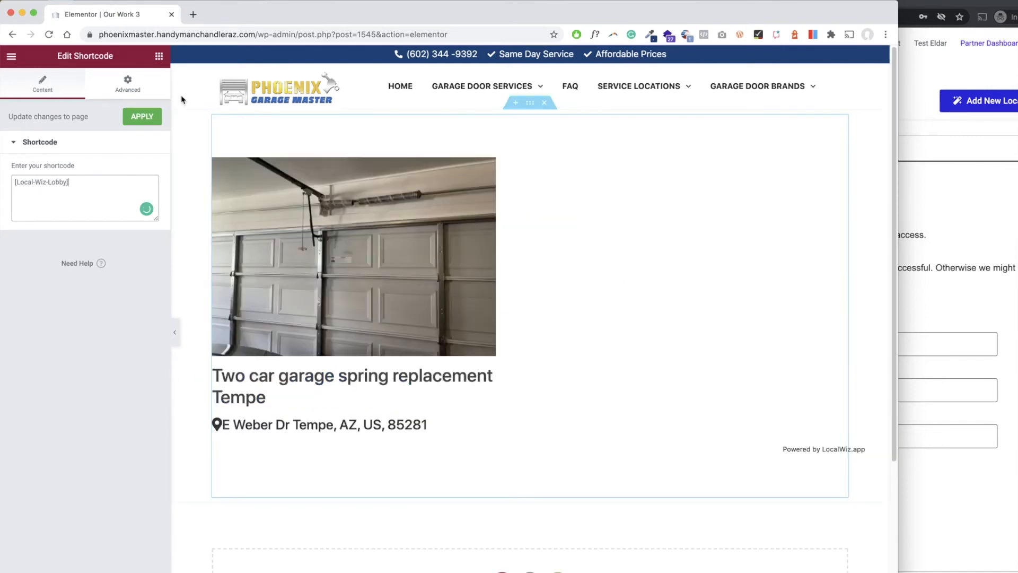
{"action": "left_click", "coordinate": [136, 121]}
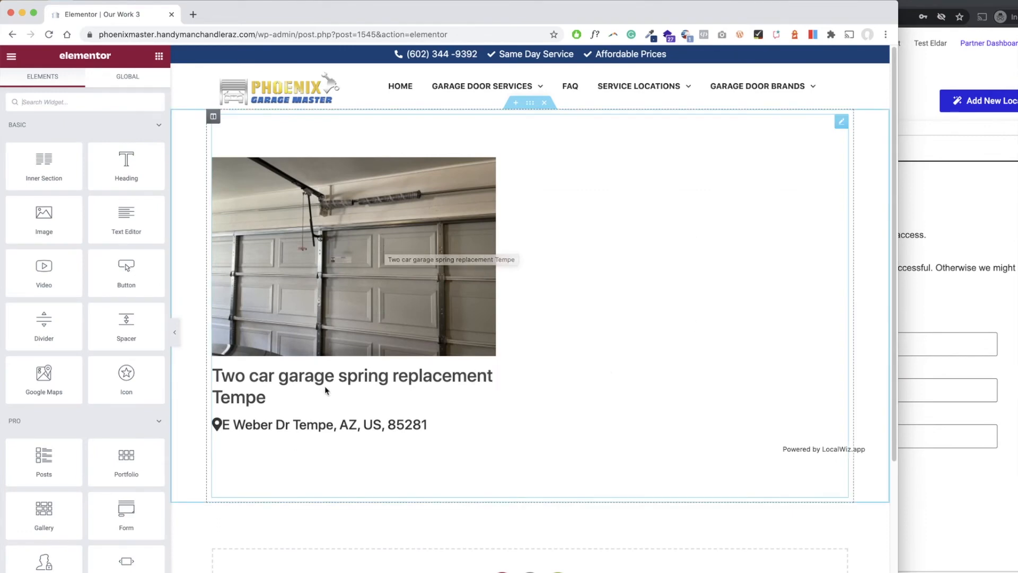
Exit Elementor to the WordPress page editor and go back to the list of all pages.
{"action": "left_click_drag", "start_coordinate": [439, 9], "coordinate": [439, 0]}
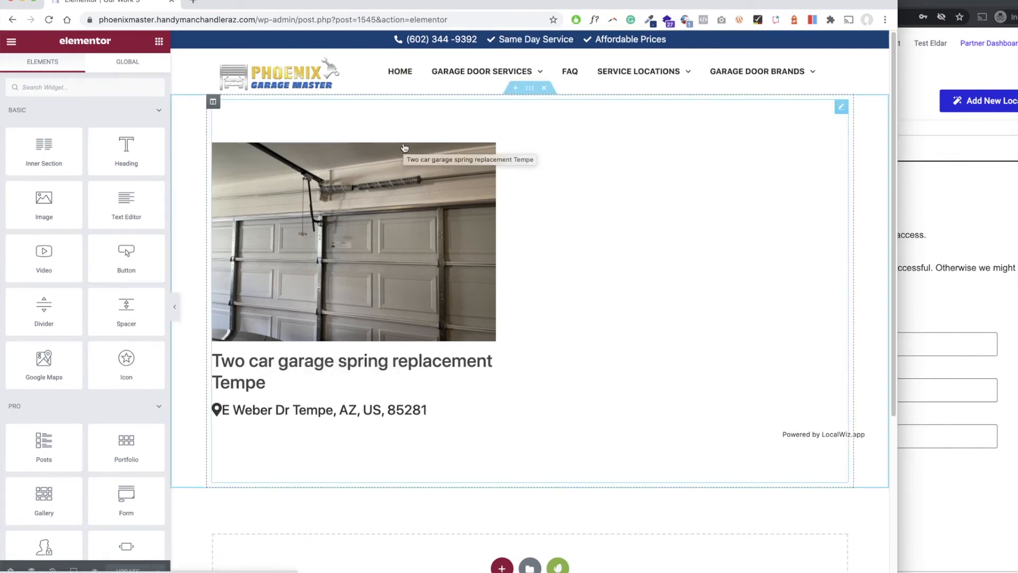
{"action": "left_click", "coordinate": [11, 43]}
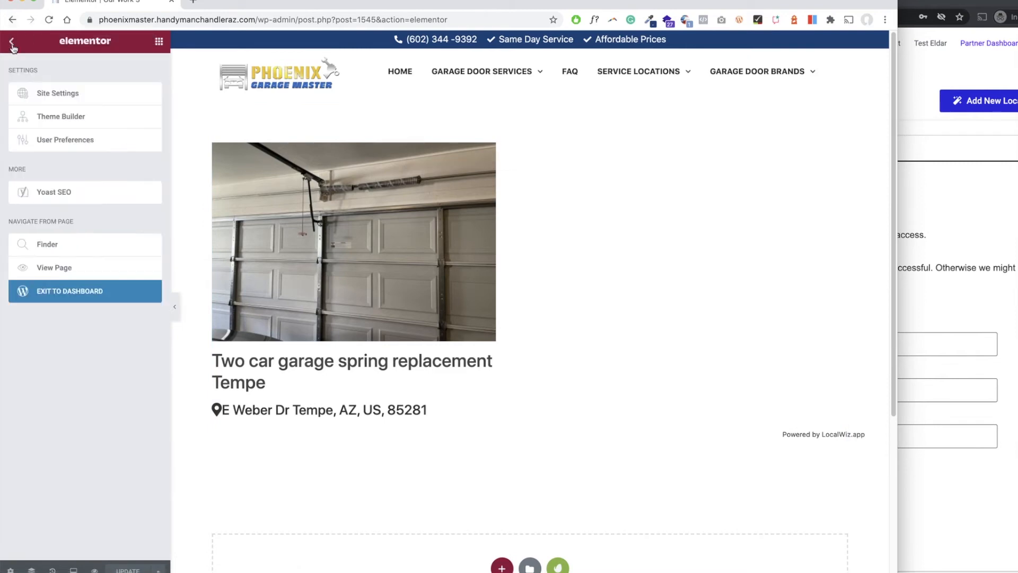
{"action": "left_click", "coordinate": [69, 291]}
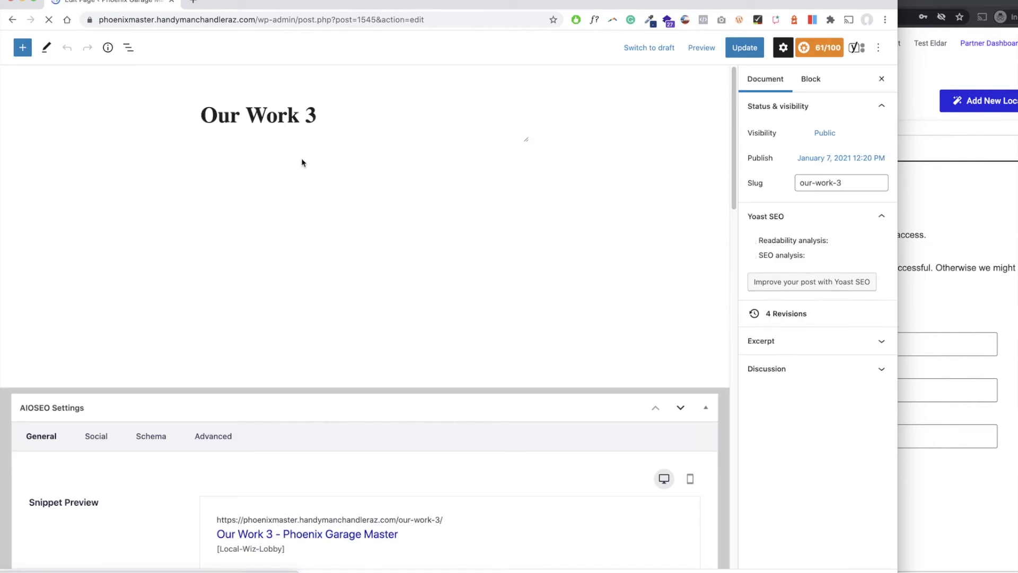
{"action": "left_click", "coordinate": [17, 47]}
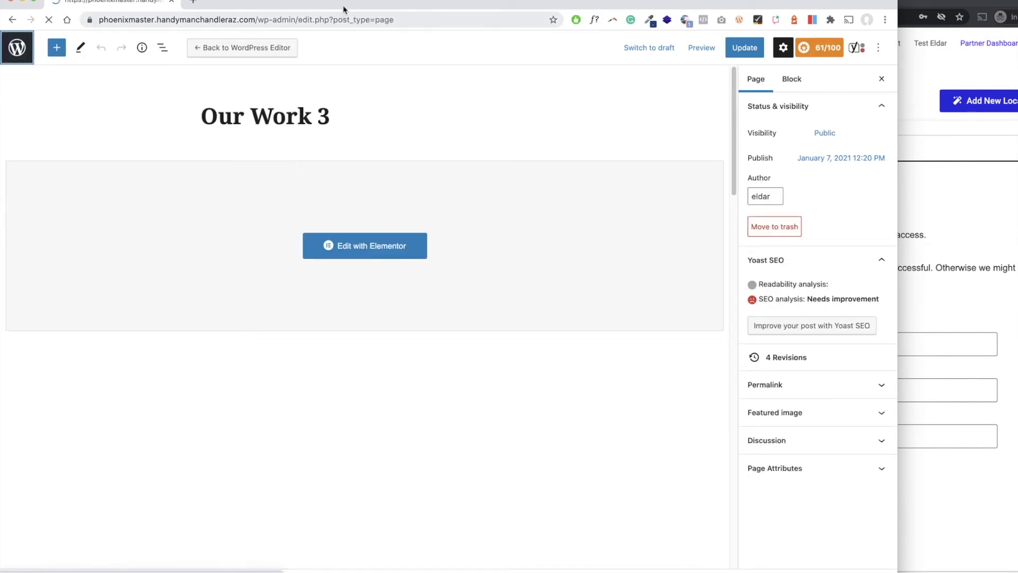
Add the Our Work 3 page to the site's Header menu as the last top-level item and save the menu.
{"action": "mouse_move", "coordinate": [47, 394]}
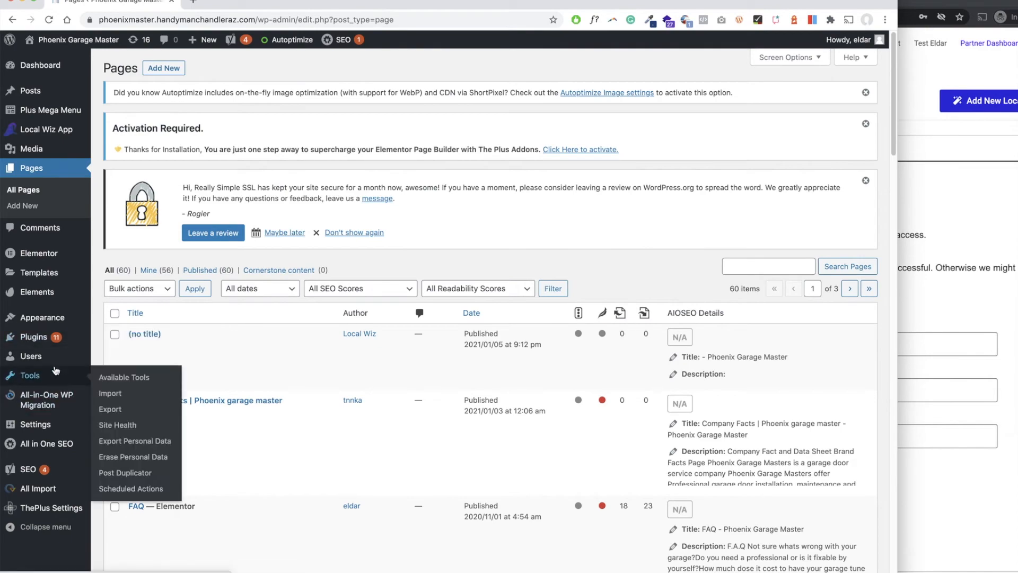
{"action": "mouse_move", "coordinate": [42, 317]}
{"action": "left_click", "coordinate": [117, 351]}
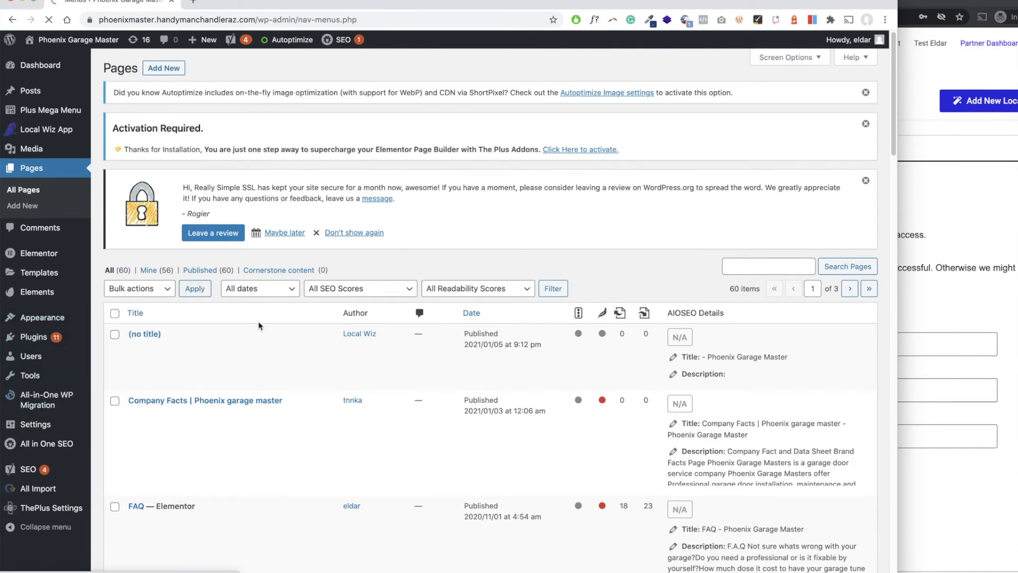
{"action": "scroll", "coordinate": [200, 292], "scroll_direction": "down", "scroll_amount": 2}
{"action": "left_click", "coordinate": [123, 288]}
{"action": "left_click", "coordinate": [234, 403]}
{"action": "scroll", "coordinate": [550, 478], "scroll_direction": "down", "scroll_amount": 5}
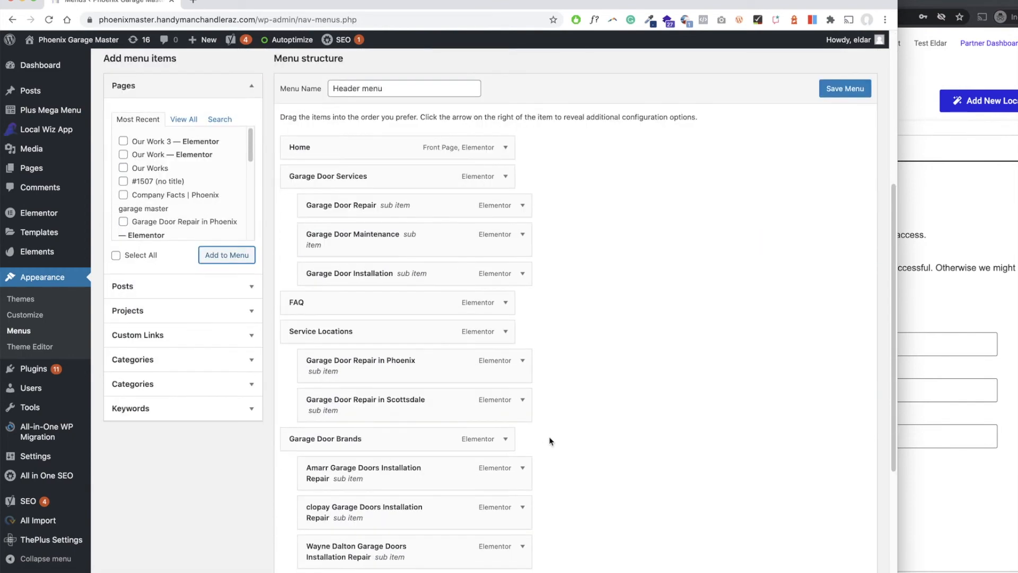
{"action": "scroll", "coordinate": [579, 400], "scroll_direction": "up", "scroll_amount": 3}
{"action": "scroll", "coordinate": [634, 374], "scroll_direction": "down", "scroll_amount": 5}
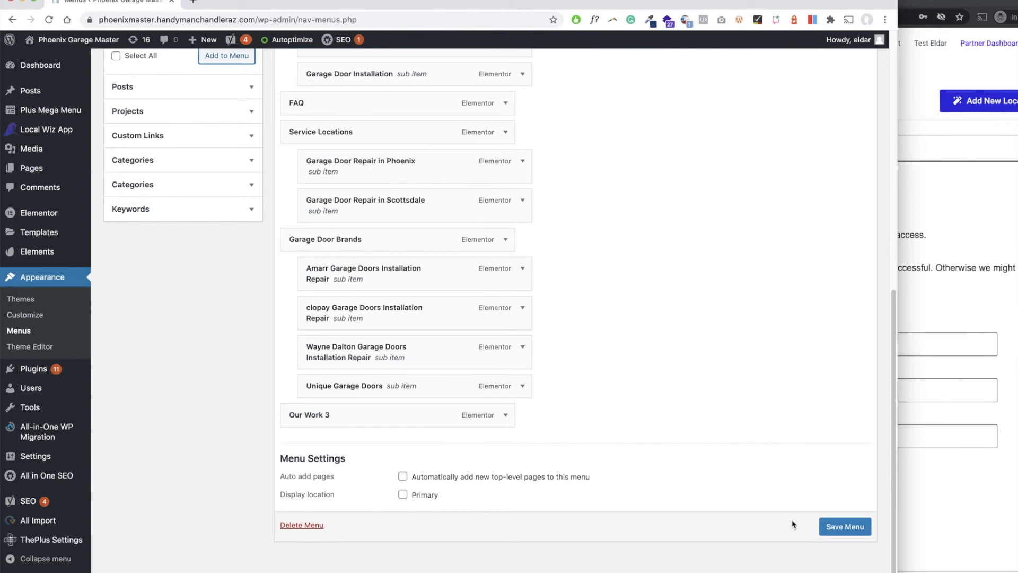
{"action": "left_click", "coordinate": [844, 526]}
Switch to the Local Wiz project settings and examine the URL format options and slug field under Custom Slug.
{"action": "left_click", "coordinate": [919, 470]}
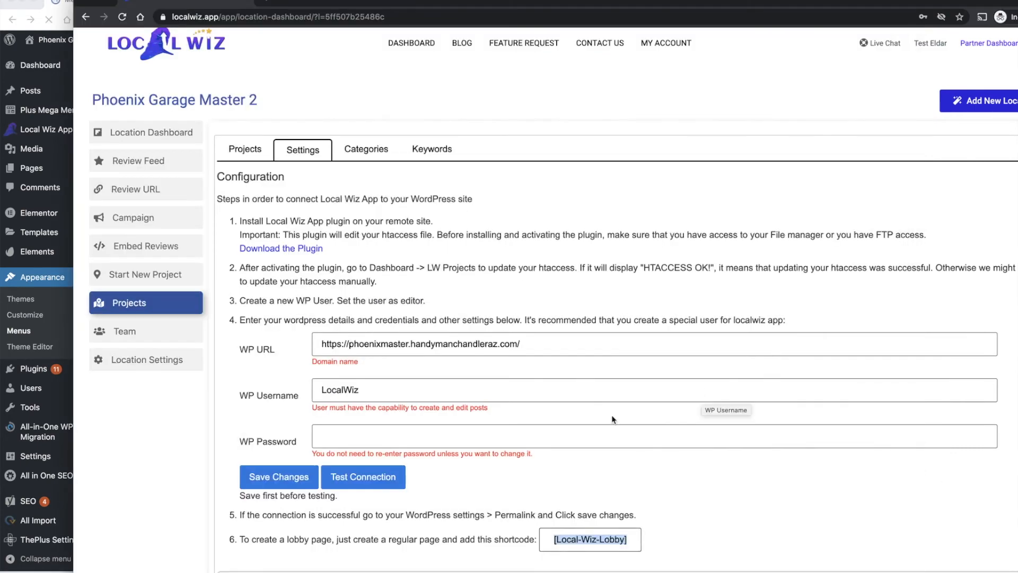
{"action": "scroll", "coordinate": [514, 344], "scroll_direction": "down", "scroll_amount": 3}
{"action": "scroll", "coordinate": [514, 344], "scroll_direction": "down", "scroll_amount": 3}
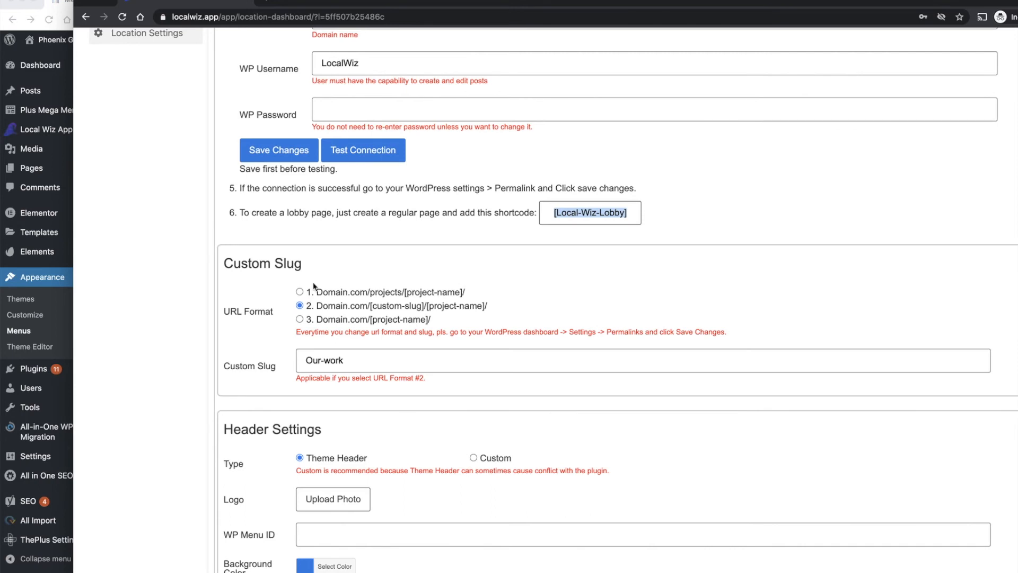
{"action": "left_click_drag", "start_coordinate": [308, 265], "coordinate": [223, 263]}
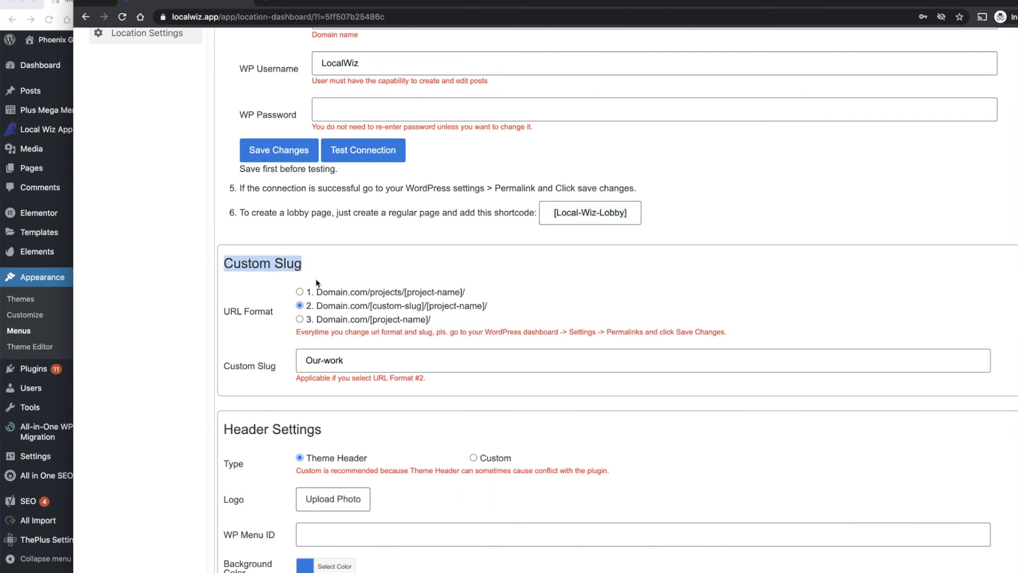
{"action": "left_click_drag", "start_coordinate": [372, 293], "coordinate": [451, 295]}
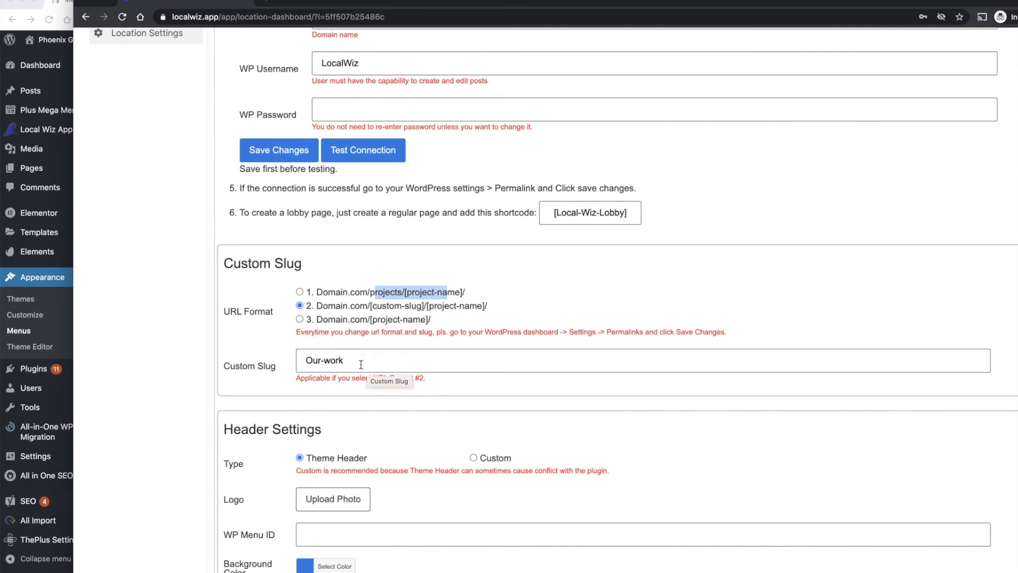
{"action": "left_click", "coordinate": [305, 358]}
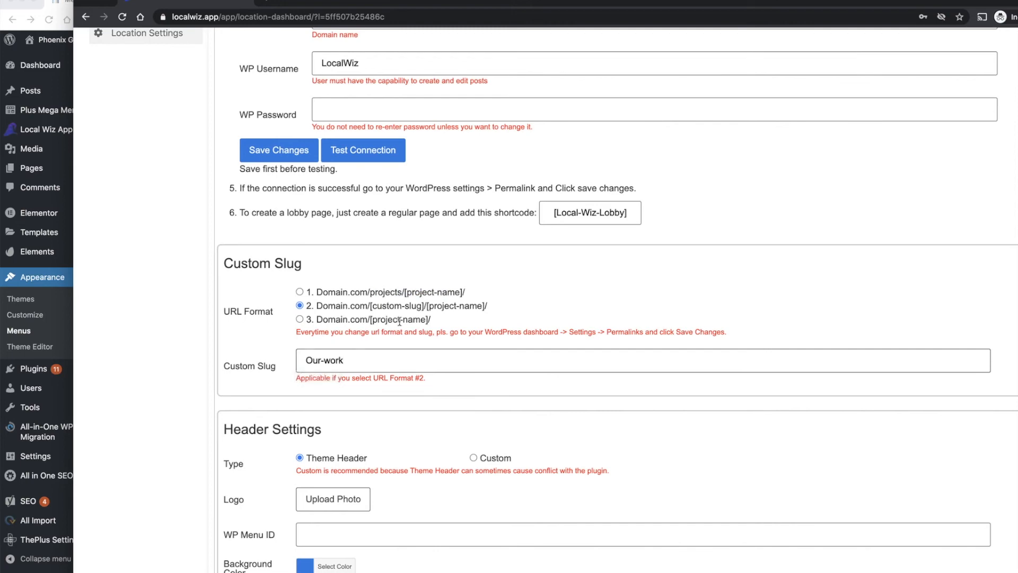
Examine the Header, Footer, Contact Form and Others settings, including the admin email and the sidebar content editor.
{"action": "scroll", "coordinate": [418, 328], "scroll_direction": "down", "scroll_amount": 3}
{"action": "scroll", "coordinate": [281, 341], "scroll_direction": "down", "scroll_amount": 3}
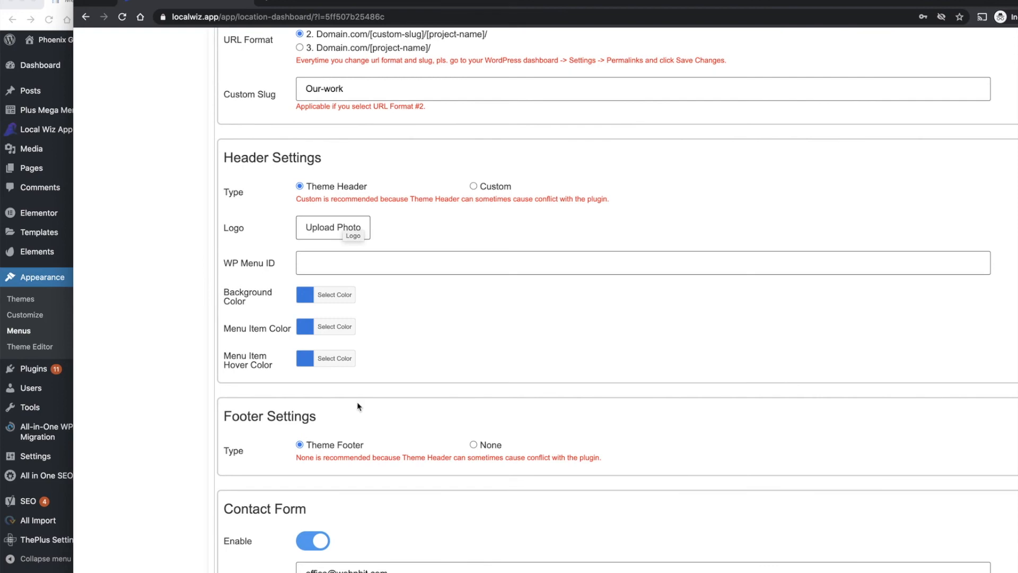
{"action": "scroll", "coordinate": [290, 300], "scroll_direction": "down", "scroll_amount": 4}
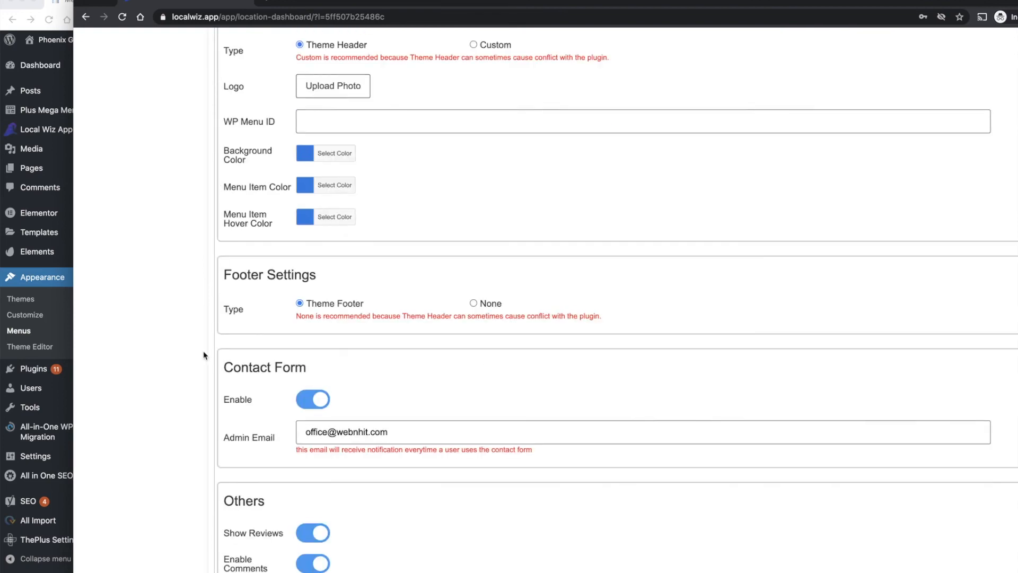
{"action": "scroll", "coordinate": [328, 310], "scroll_direction": "down", "scroll_amount": 3}
{"action": "left_click_drag", "start_coordinate": [310, 221], "coordinate": [413, 220]}
{"action": "left_click", "coordinate": [453, 169]}
{"action": "scroll", "coordinate": [470, 339], "scroll_direction": "down", "scroll_amount": 1}
{"action": "scroll", "coordinate": [472, 341], "scroll_direction": "down", "scroll_amount": 2}
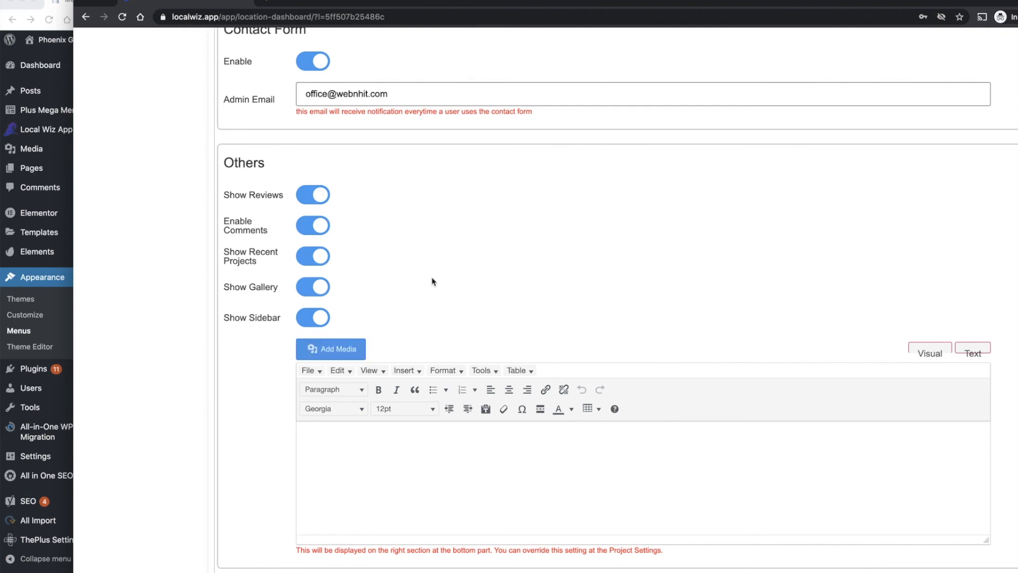
{"action": "left_click", "coordinate": [378, 462]}
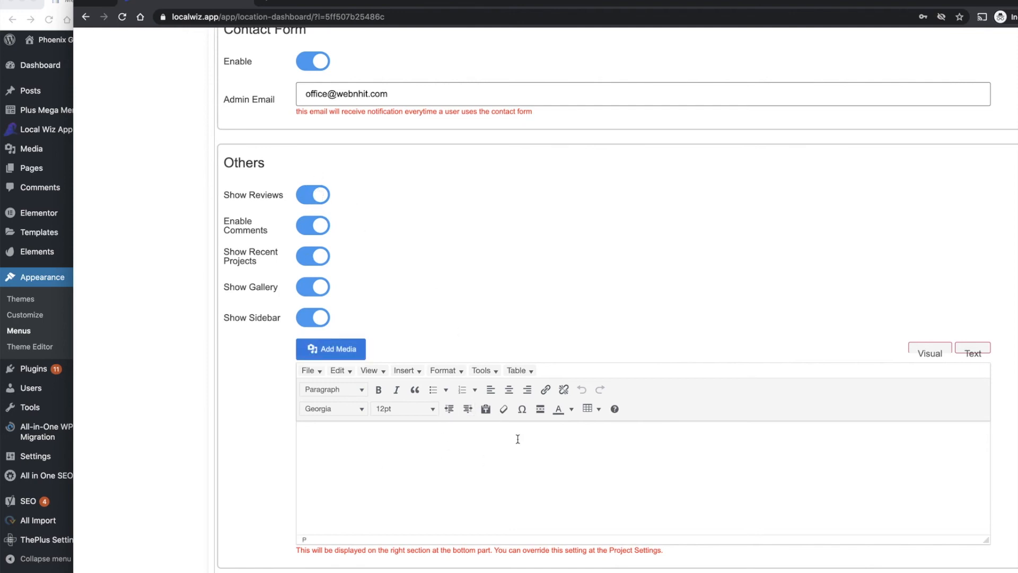
{"action": "scroll", "coordinate": [518, 440], "scroll_direction": "down", "scroll_amount": 1}
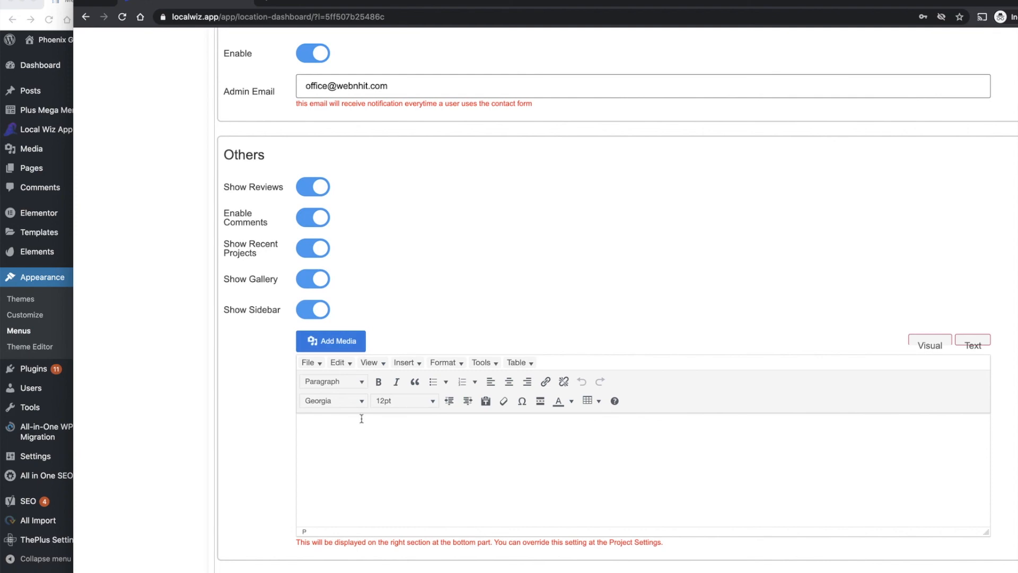
Leave the project settings and open the Start New Project section for the Phoenix Garage Master 2 location.
{"action": "scroll", "coordinate": [461, 307], "scroll_direction": "up", "scroll_amount": 3}
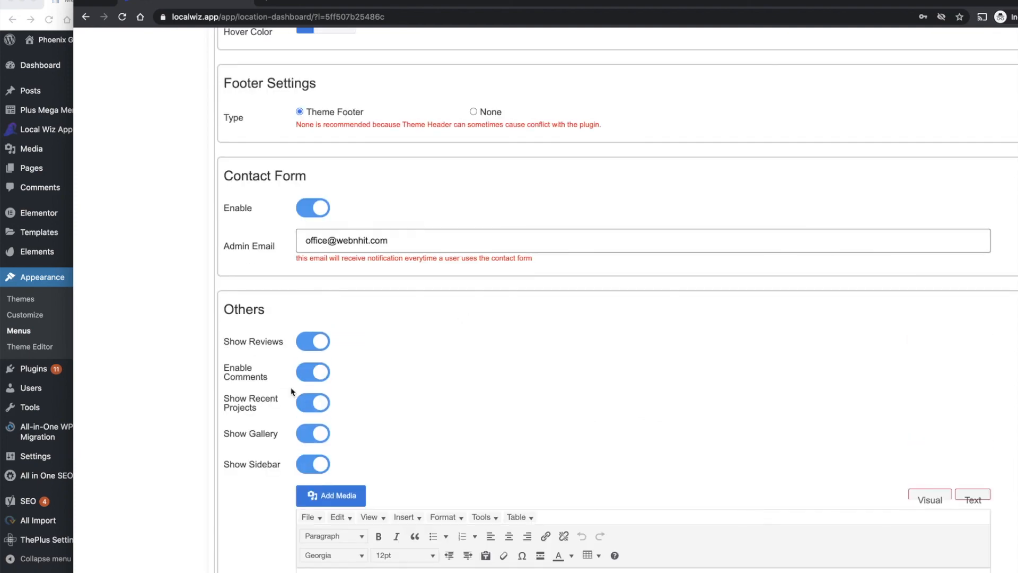
{"action": "scroll", "coordinate": [318, 371], "scroll_direction": "up", "scroll_amount": 5}
{"action": "scroll", "coordinate": [345, 359], "scroll_direction": "down", "scroll_amount": 5}
{"action": "scroll", "coordinate": [371, 418], "scroll_direction": "up", "scroll_amount": 3}
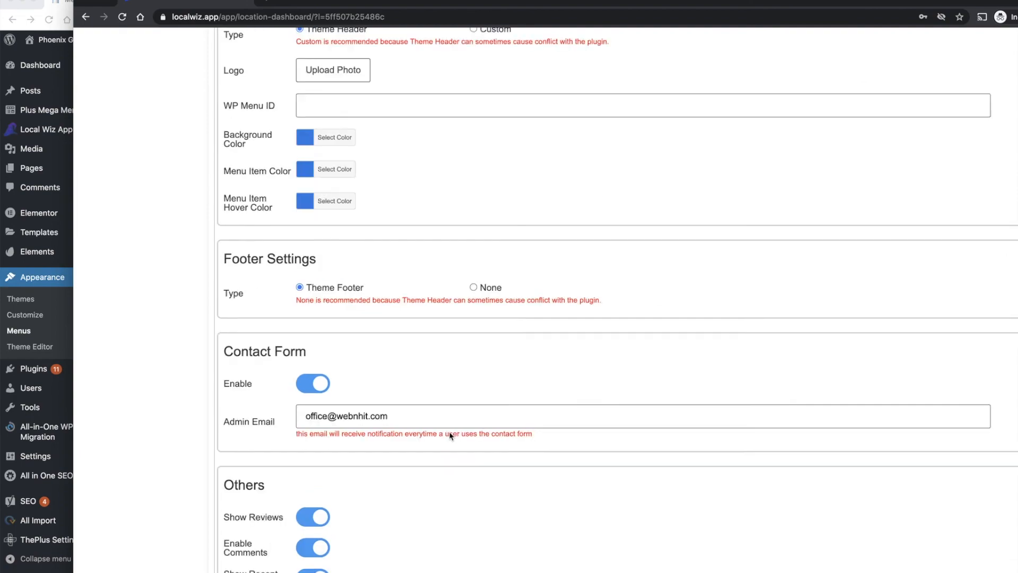
{"action": "scroll", "coordinate": [451, 433], "scroll_direction": "down", "scroll_amount": 3}
{"action": "scroll", "coordinate": [395, 435], "scroll_direction": "up", "scroll_amount": 15}
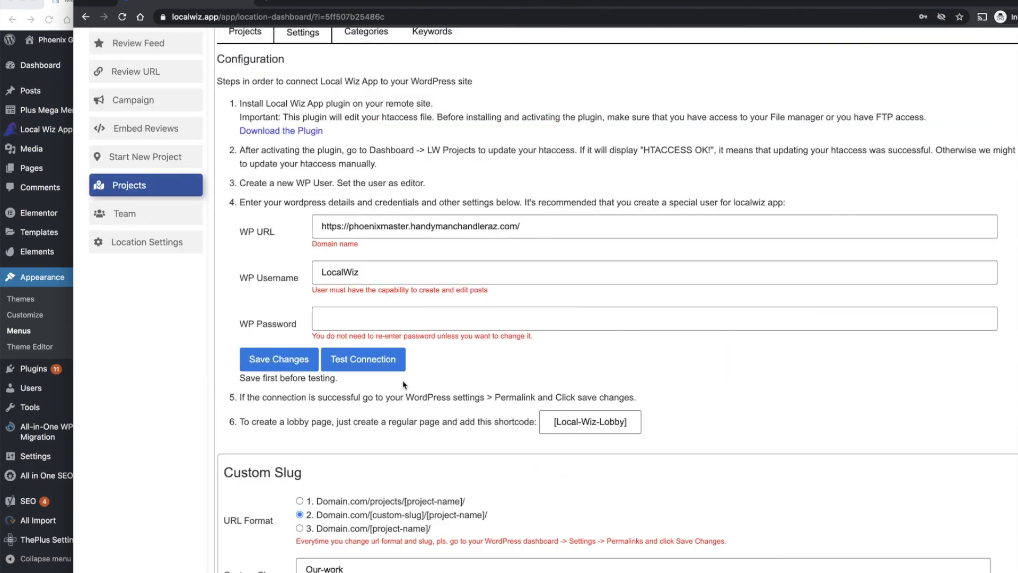
{"action": "scroll", "coordinate": [509, 439], "scroll_direction": "down", "scroll_amount": 5}
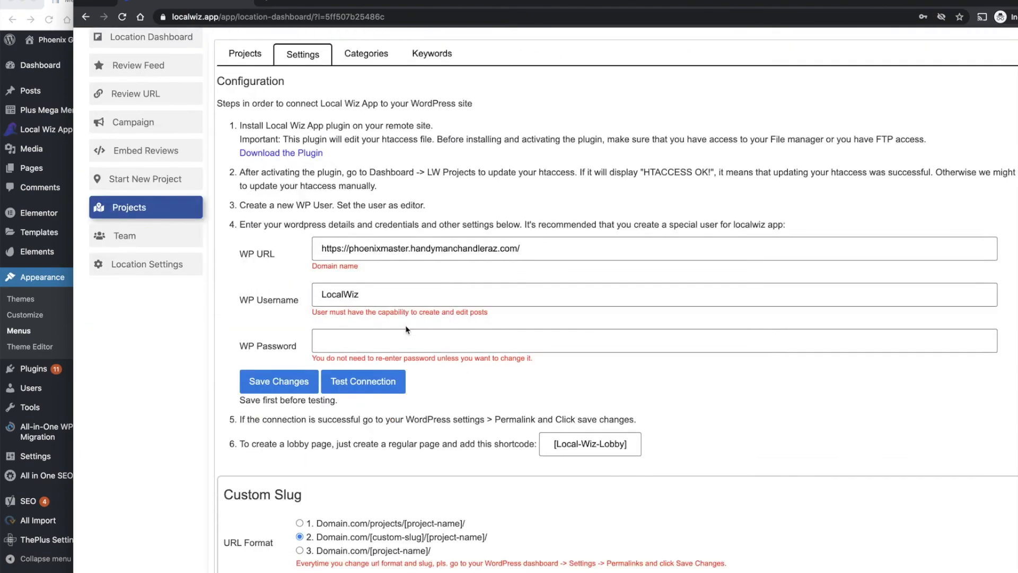
{"action": "scroll", "coordinate": [509, 439], "scroll_direction": "down", "scroll_amount": 2}
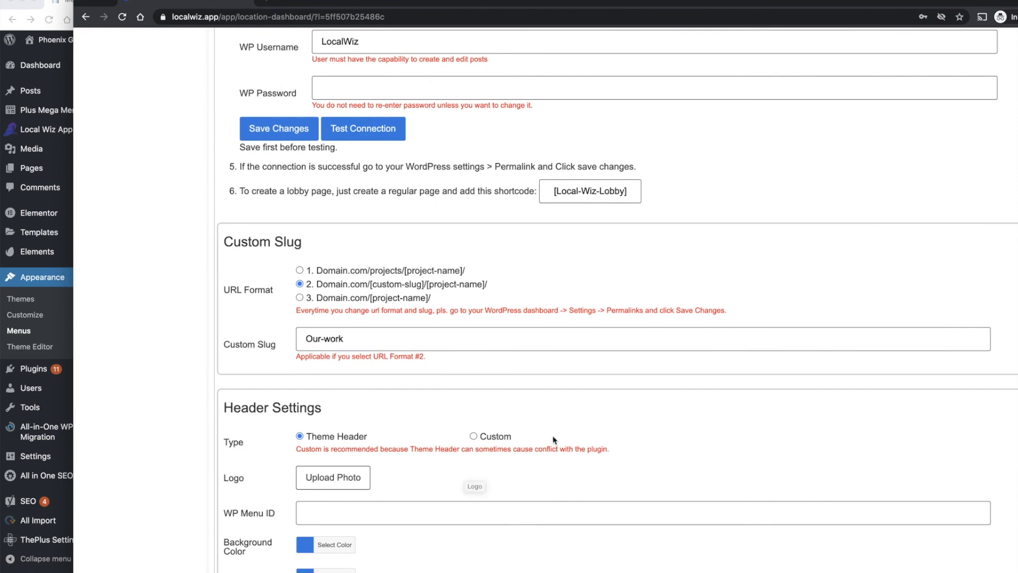
{"action": "scroll", "coordinate": [230, 354], "scroll_direction": "up", "scroll_amount": 5}
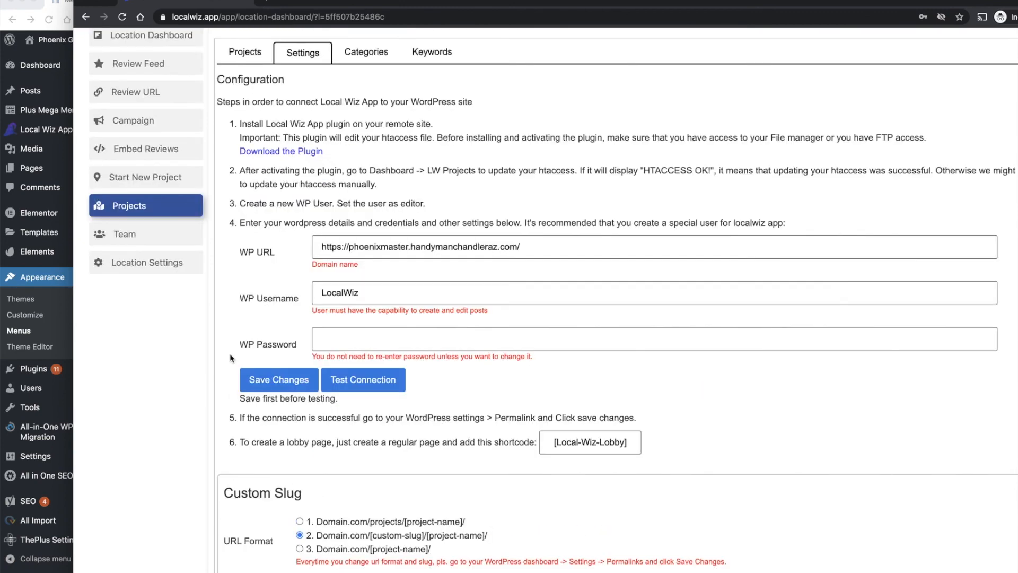
{"action": "left_click", "coordinate": [131, 179]}
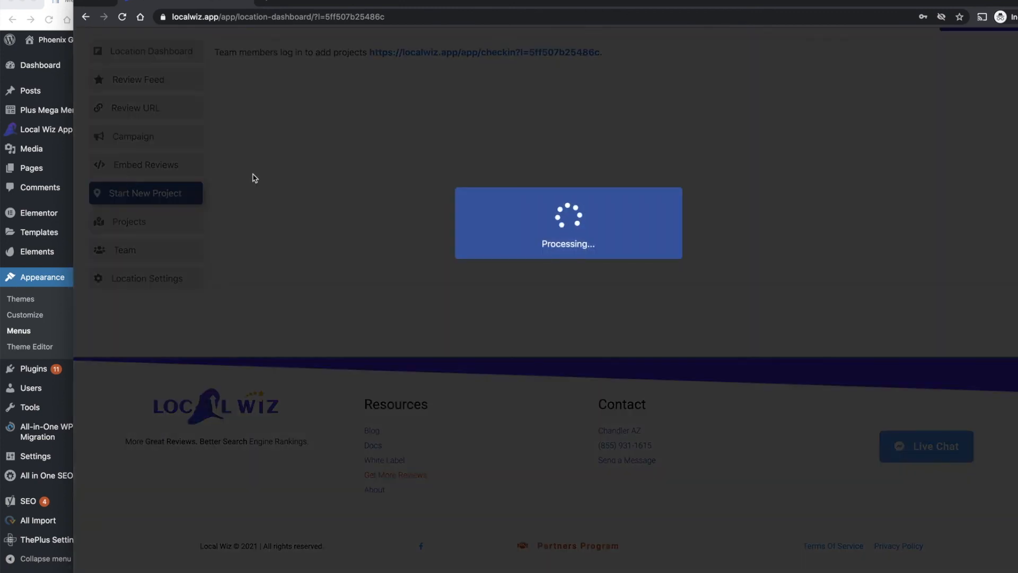